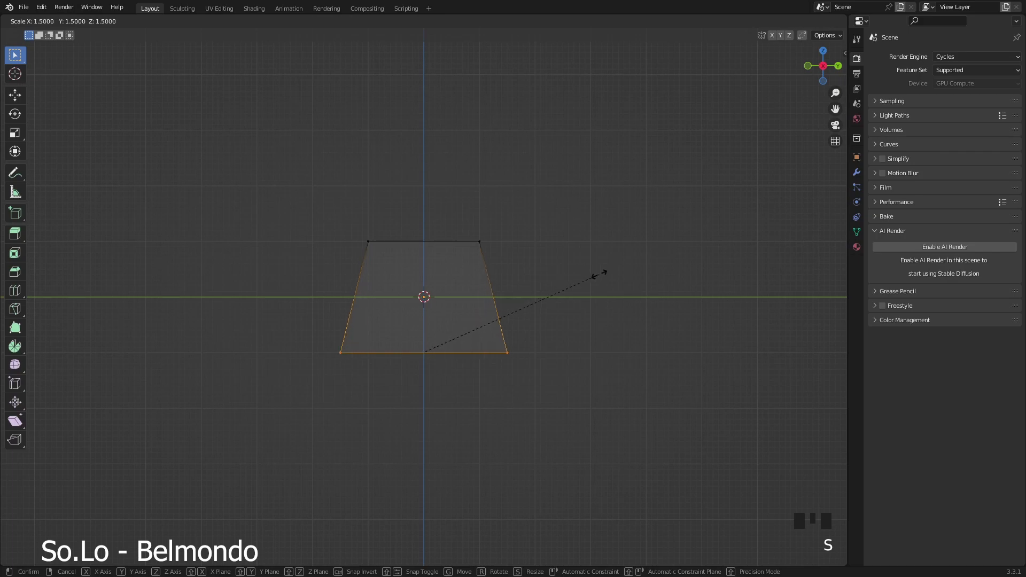
Step: Raise the top of the tapered cube along Z and extrude its top face upward into an upper block
{"action": "left_click_drag", "start_coordinate": [286, 184], "coordinate": [524, 273]}
{"action": "key", "text": "g"}
{"action": "key", "text": "z"}
{"action": "left_click", "coordinate": [522, 162]}
{"action": "left_click_drag", "start_coordinate": [823, 65], "coordinate": [584, 152]}
{"action": "key", "text": "e"}
{"action": "left_click", "coordinate": [585, 99]}
Step: Add two vertical loop cuts in each horizontal direction, dividing the tower's top into a 3 by 3 grid
{"action": "key", "text": "ctrl+r"}
{"action": "scroll", "coordinate": [383, 71], "scroll_direction": "up", "scroll_amount": 1}
{"action": "left_click", "coordinate": [384, 71]}
{"action": "key", "text": "ctrl+r"}
{"action": "left_click", "coordinate": [384, 71]}
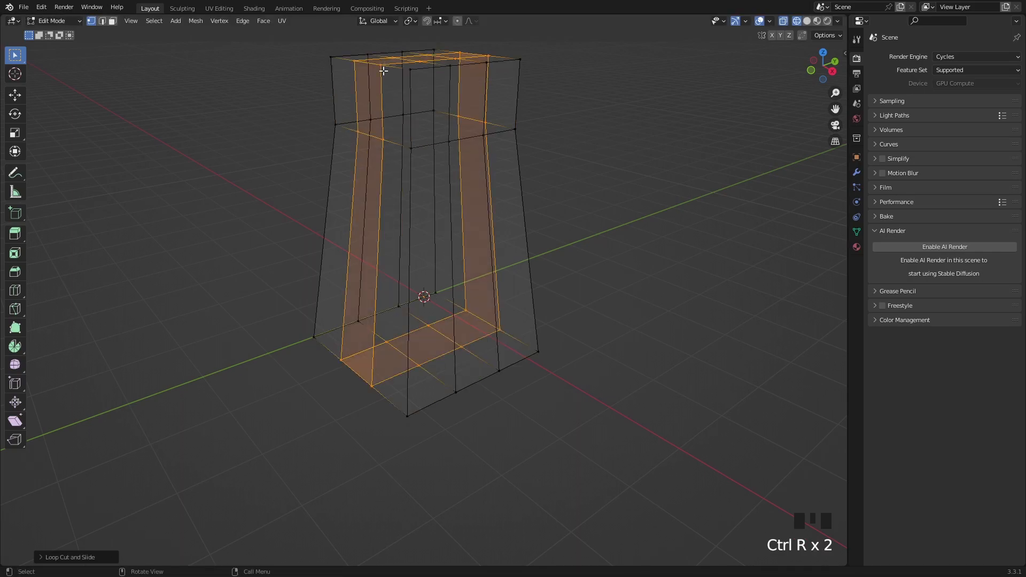
Step: Lower the tower's top faces along Z by about 0.4 m to shorten the upper block
{"action": "left_click", "coordinate": [113, 20]}
{"action": "left_click", "coordinate": [407, 66]}
{"action": "key", "text": "g"}
{"action": "key", "text": "z"}
{"action": "left_click", "coordinate": [678, 71]}
{"action": "left_click", "coordinate": [832, 70]}
{"action": "key", "text": "g"}
{"action": "key", "text": "z"}
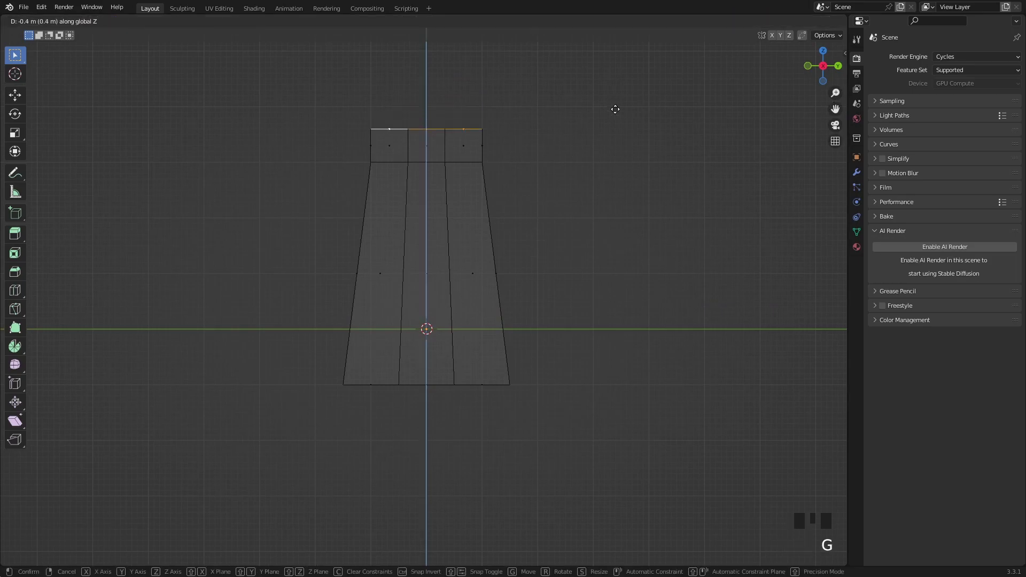
{"action": "left_click", "coordinate": [615, 105]}
Step: Extrude the four corner faces on the tower's top upward to form battlements
{"action": "left_click_drag", "start_coordinate": [824, 67], "coordinate": [830, 75]}
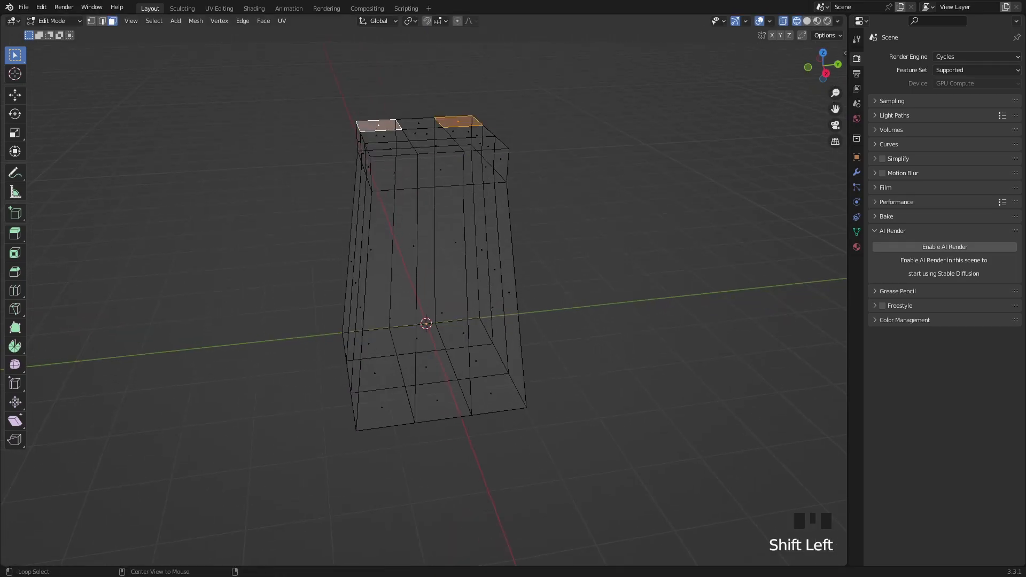
{"action": "key", "text": "e"}
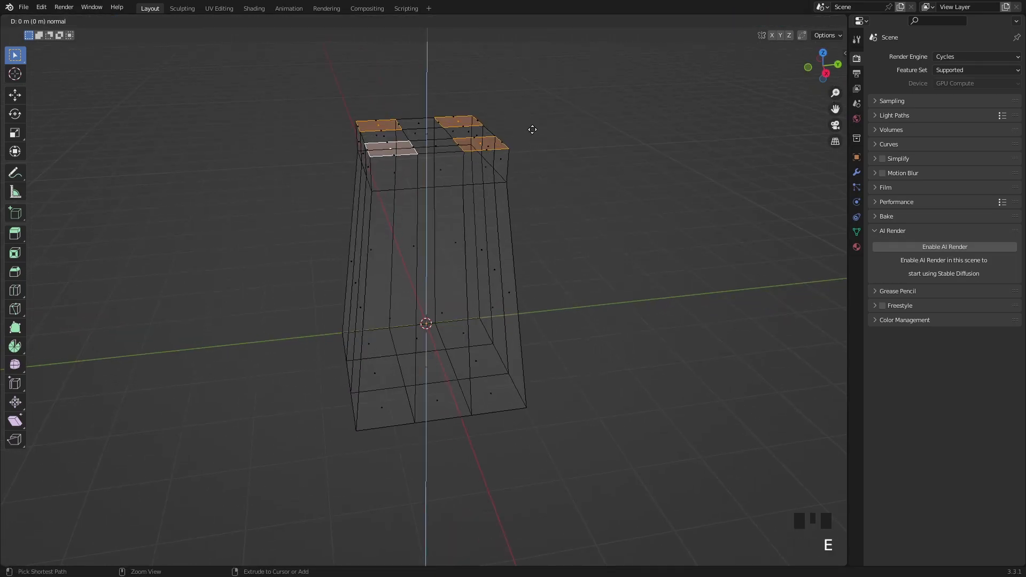
{"action": "left_click", "coordinate": [826, 73]}
{"action": "key", "text": "g"}
{"action": "key", "text": "z"}
{"action": "left_click", "coordinate": [657, 124]}
{"action": "key", "text": "Tab"}
{"action": "left_click_drag", "start_coordinate": [823, 59], "coordinate": [828, 71]}
Step: Try to cut horizontal edge loops around the band below the battlements and select a face ring there
{"action": "key", "text": "Tab"}
{"action": "key", "text": "ctrl+r"}
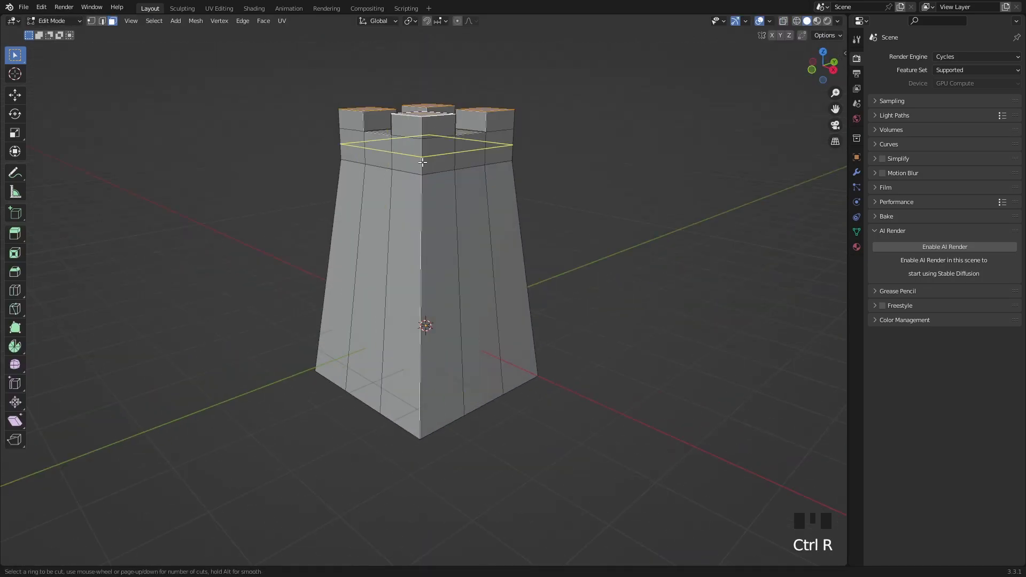
{"action": "left_click", "coordinate": [422, 162]}
{"action": "left_click", "coordinate": [410, 150]}
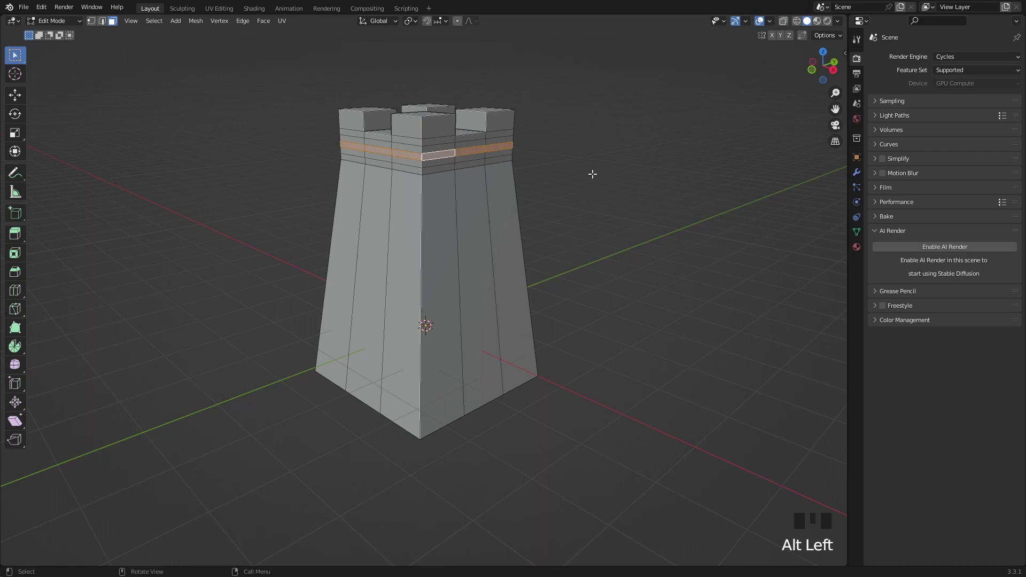
{"action": "key", "text": "Tab"}
{"action": "key", "text": "ctrl+z"}
{"action": "key", "text": "ctrl+z"}
{"action": "key", "text": "ctrl+z"}
{"action": "key", "text": "ctrl+z"}
{"action": "key", "text": "ctrl+z"}
Step: Try to scale two alternating face rings below the battlements to about 0.94 in X and Y only
{"action": "left_click", "coordinate": [425, 158]}
{"action": "left_click", "coordinate": [332, 121]}
{"action": "key", "text": "s"}
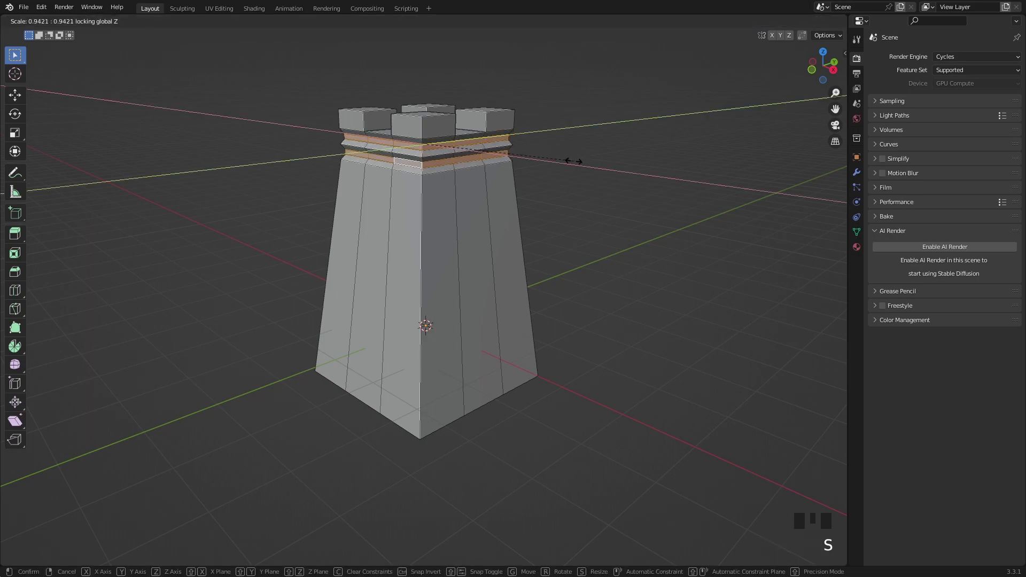
{"action": "left_click", "coordinate": [570, 160]}
{"action": "key", "text": "Tab"}
{"action": "key", "text": "ctrl+z"}
{"action": "key", "text": "ctrl+z"}
{"action": "key", "text": "ctrl+z"}
{"action": "left_click", "coordinate": [423, 174]}
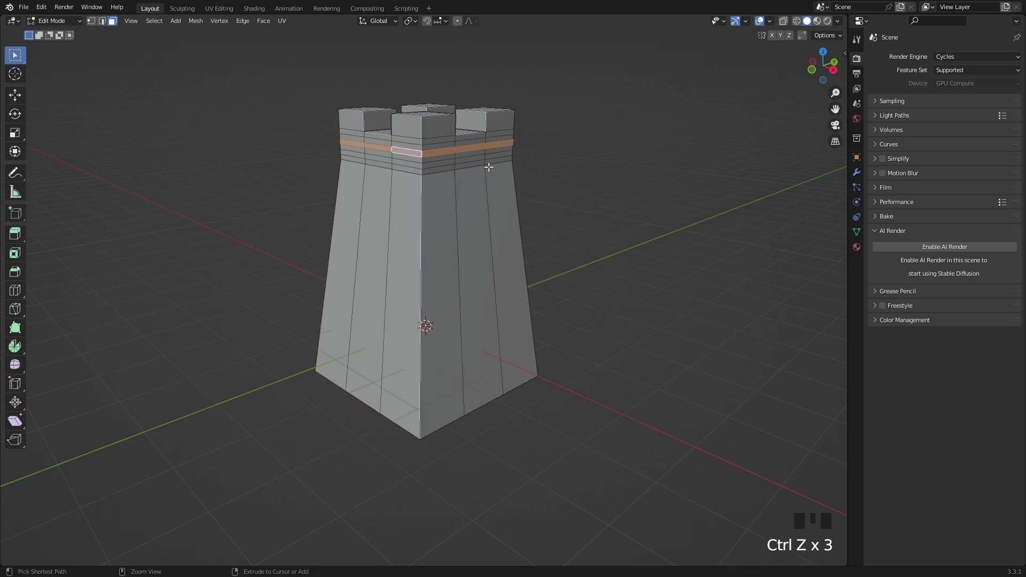
{"action": "key", "text": "ctrl+z"}
{"action": "key", "text": "ctrl+z"}
{"action": "key", "text": "ctrl+z"}
Step: Cut evenly spaced horizontal edge loops around the band below the battlements
{"action": "key", "text": "ctrl+r"}
{"action": "left_click", "coordinate": [423, 159]}
{"action": "key", "text": "3"}
Step: Scale two alternating face rings below the battlements inward to form grooves around the tower
{"action": "left_click", "coordinate": [422, 153]}
{"action": "left_click", "coordinate": [421, 148], "text": "alt"}
{"action": "left_click", "coordinate": [422, 150], "text": "alt"}
{"action": "left_click", "coordinate": [421, 160], "text": "alt"}
{"action": "left_click", "coordinate": [421, 158], "text": "alt"}
{"action": "left_click", "coordinate": [421, 164], "text": "alt+shift"}
{"action": "key", "text": "s"}
{"action": "key", "text": "Tab"}
{"action": "key", "text": "ctrl+z"}
{"action": "left_click", "coordinate": [421, 166], "text": "alt"}
{"action": "key", "text": "s"}
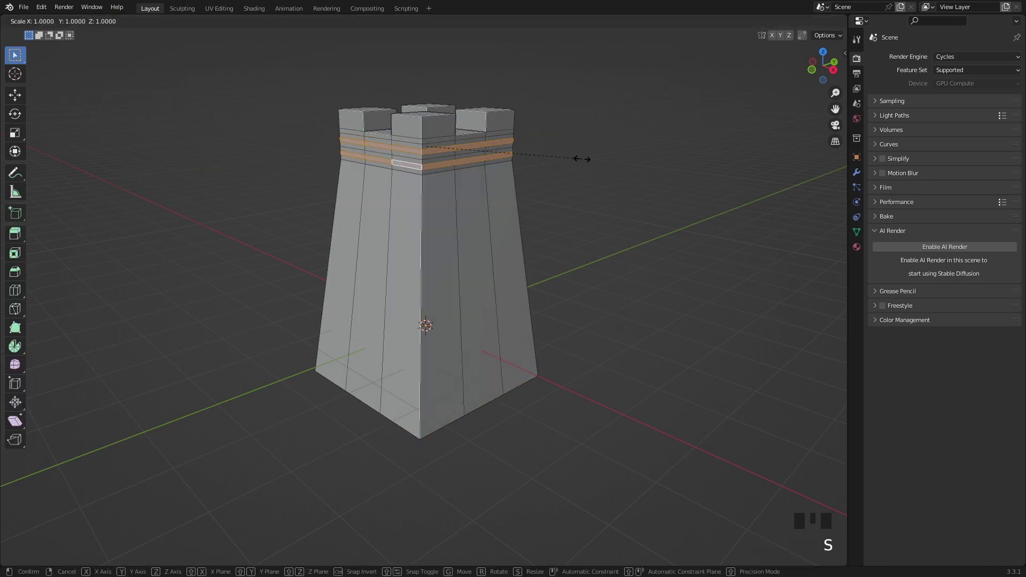
{"action": "left_click", "coordinate": [582, 168]}
{"action": "key", "text": "Tab"}
{"action": "key", "text": "Tab"}
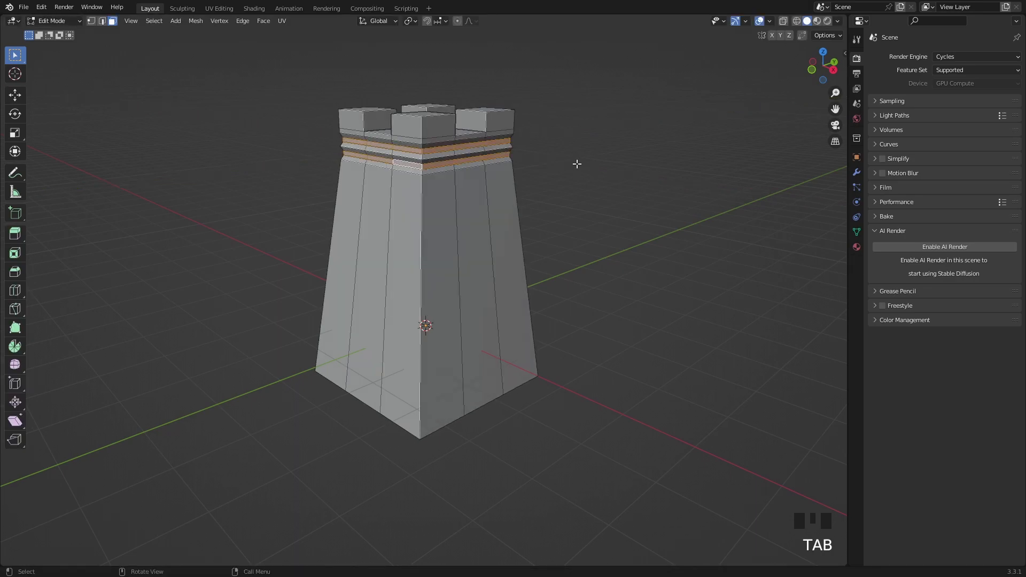
Step: Add three horizontal loop cuts around the tower's tapered body: one midway, one above it and one between them
{"action": "key", "text": "ctrl+r"}
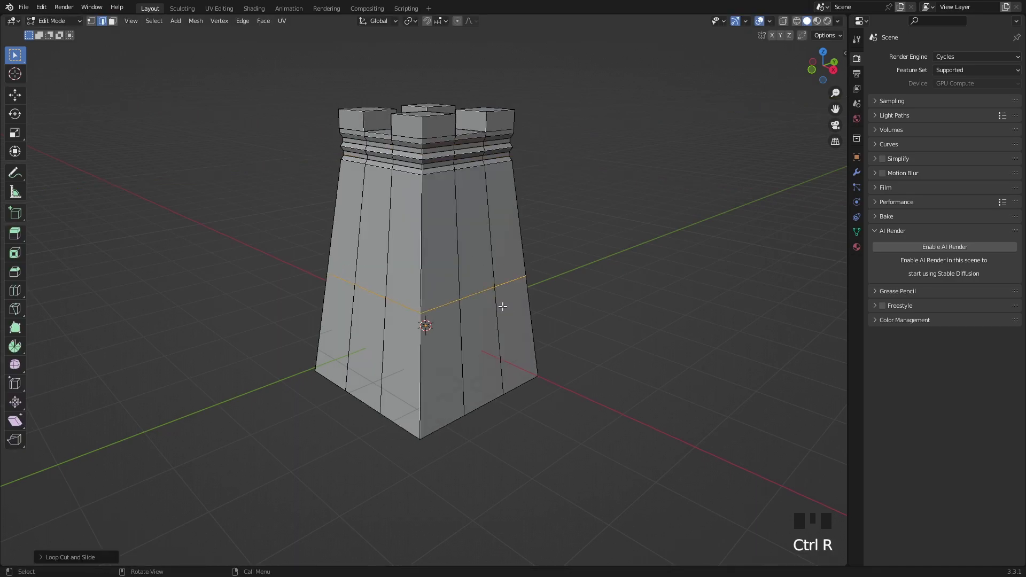
{"action": "key", "text": "Tab"}
{"action": "key", "text": "Tab"}
{"action": "key", "text": "Tab"}
{"action": "key", "text": "ctrl+r"}
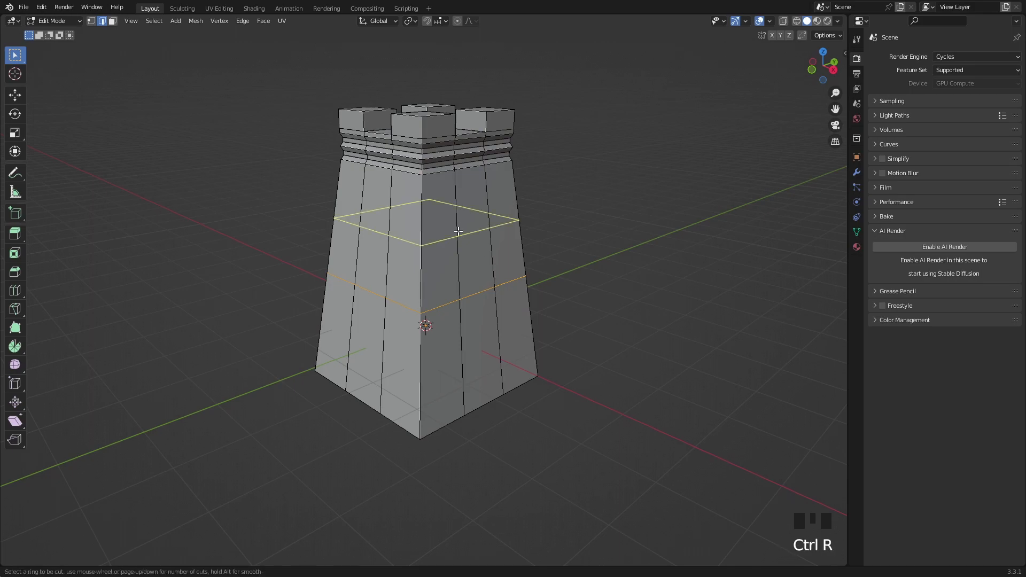
{"action": "left_click", "coordinate": [465, 237]}
{"action": "right_click", "coordinate": [465, 237]}
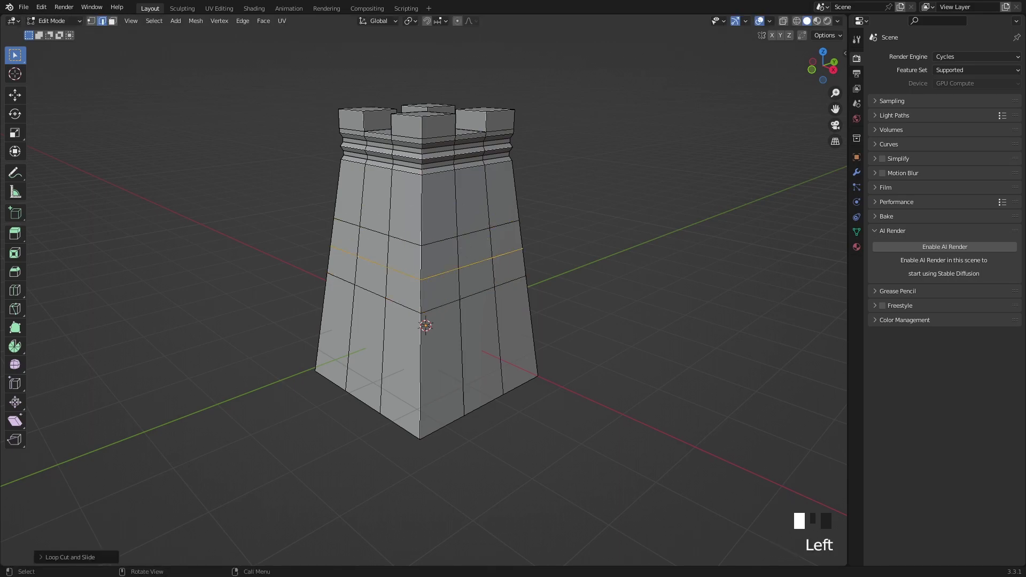
Step: Cut several closely spaced edge loops into the band between the two lowest loops on the body
{"action": "key", "text": "ctrl+r"}
{"action": "scroll", "coordinate": [410, 286], "scroll_direction": "up", "scroll_amount": 3}
{"action": "left_click", "coordinate": [410, 286]}
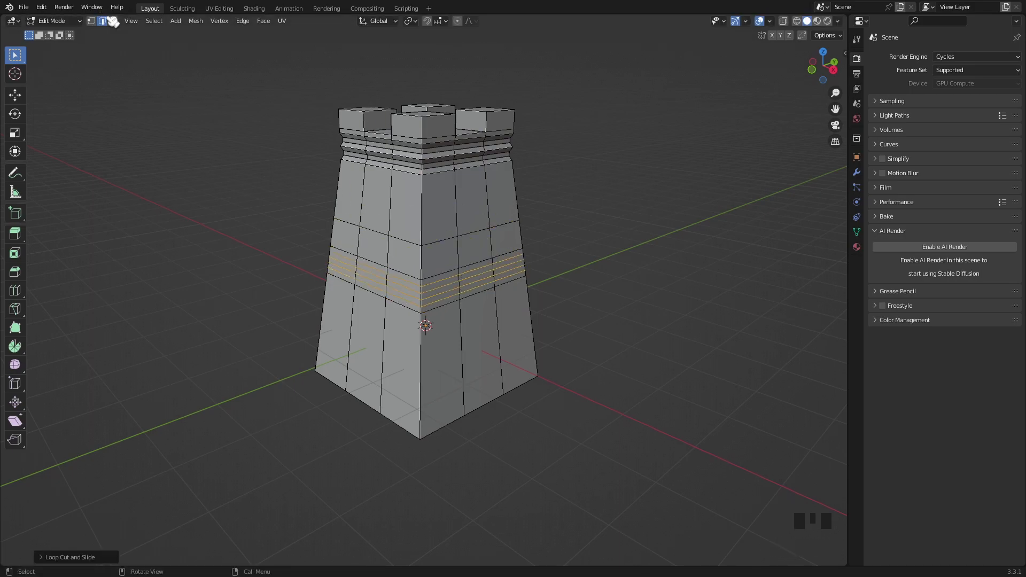
Step: Scale the wide face ring above the closely spaced loops inward to form a recess around the body
{"action": "left_click", "coordinate": [113, 22]}
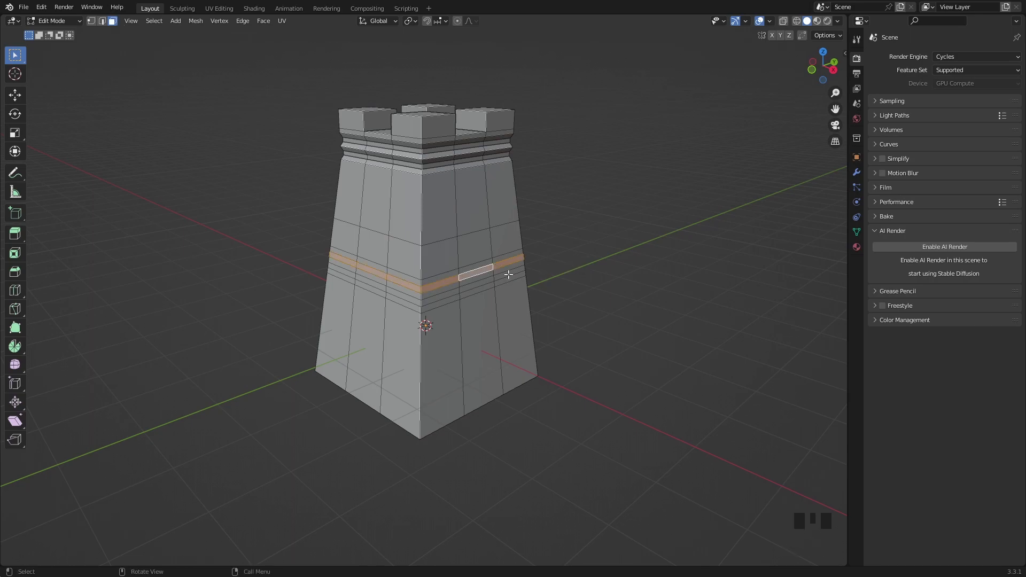
{"action": "left_click", "coordinate": [481, 248], "text": "alt"}
{"action": "key", "text": "s"}
{"action": "left_click", "coordinate": [618, 246]}
{"action": "key", "text": "Tab"}
{"action": "key", "text": "Tab"}
Step: Expand the selection to the recess's ledges and shift the whole recess upward along the tower
{"action": "key", "text": "g"}
{"action": "key", "text": "g"}
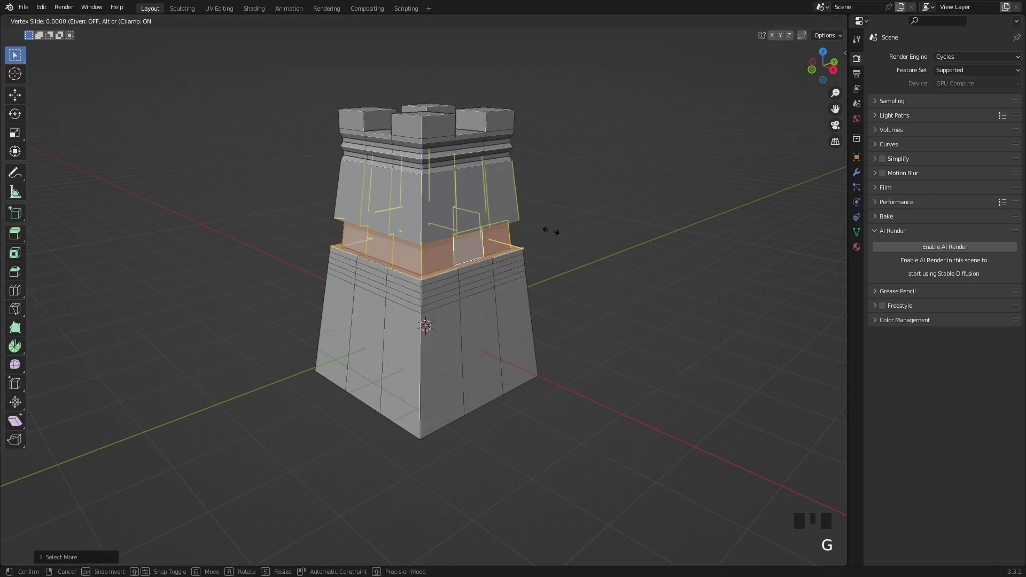
{"action": "left_click", "coordinate": [540, 184]}
{"action": "key", "text": "s"}
{"action": "key", "text": "Tab"}
{"action": "key", "text": "Tab"}
{"action": "key", "text": "Tab"}
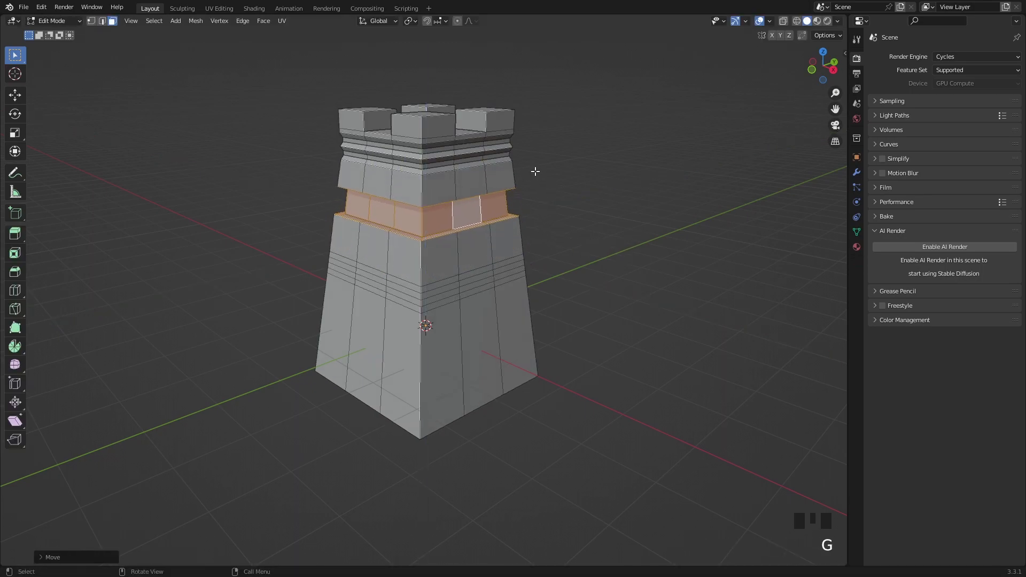
Step: Try to remove the thin face rings on the body below the recess
{"action": "left_click", "coordinate": [454, 280], "text": "alt"}
{"action": "left_click", "coordinate": [460, 284], "text": "alt"}
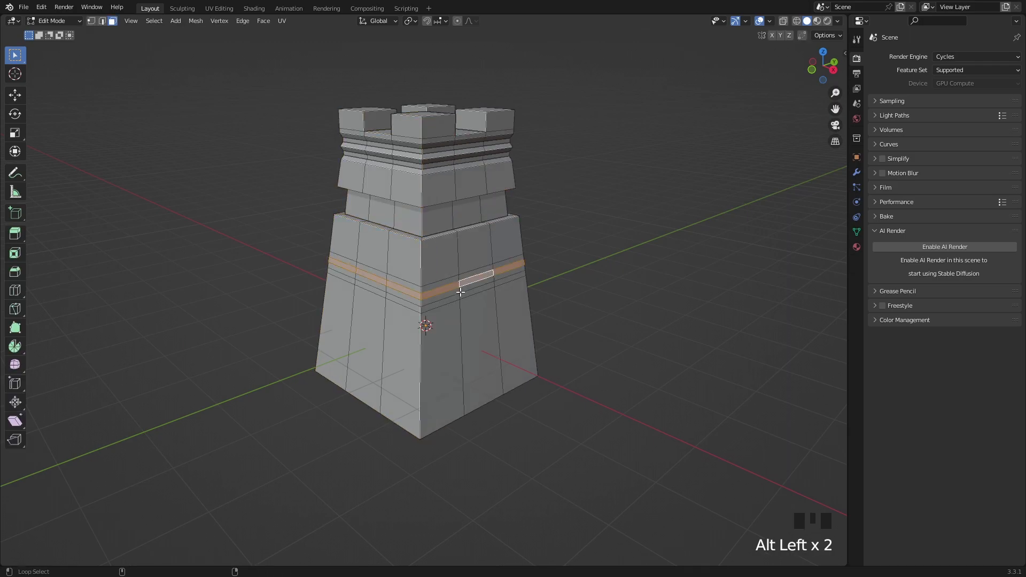
{"action": "left_click", "coordinate": [458, 291], "text": "alt+shift"}
{"action": "left_click", "coordinate": [456, 299], "text": "alt+shift"}
{"action": "left_click", "coordinate": [460, 278], "text": "alt+shift"}
{"action": "key", "text": "x"}
{"action": "left_click", "coordinate": [454, 353]}
{"action": "key", "text": "x"}
{"action": "left_click", "coordinate": [436, 282]}
{"action": "key", "text": "ctrl+z"}
{"action": "key", "text": "x"}
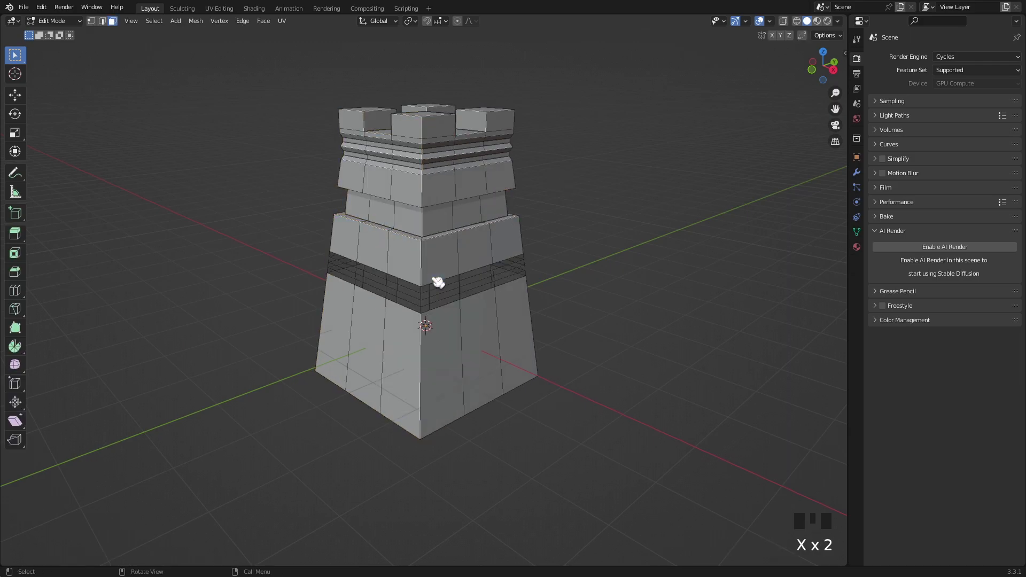
{"action": "left_click", "coordinate": [464, 274]}
{"action": "key", "text": "ctrl+z"}
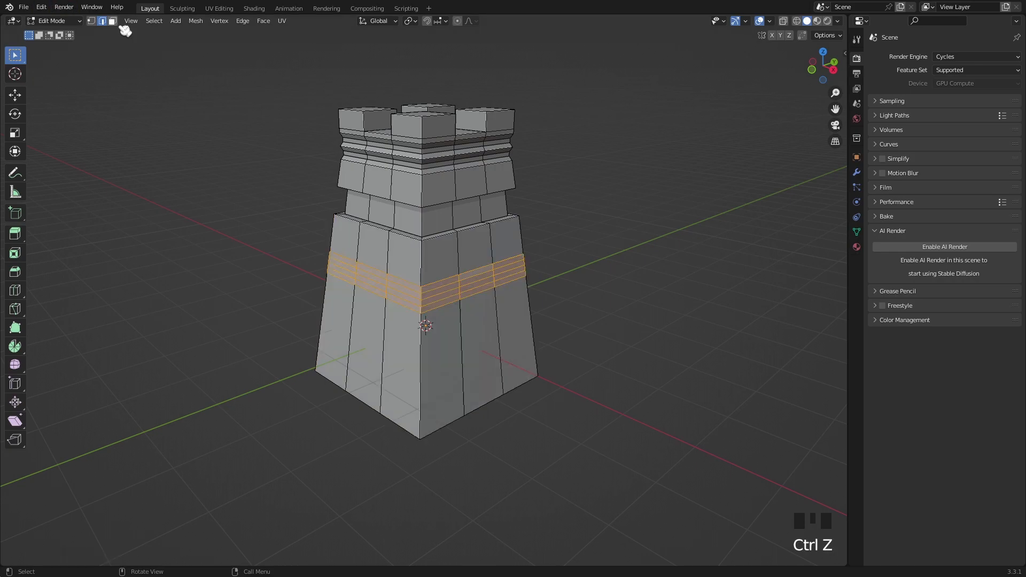
Step: Dissolve the unneeded horizontal edge loops on the body below the recess
{"action": "left_click", "coordinate": [110, 21]}
{"action": "left_click", "coordinate": [439, 272], "text": "alt"}
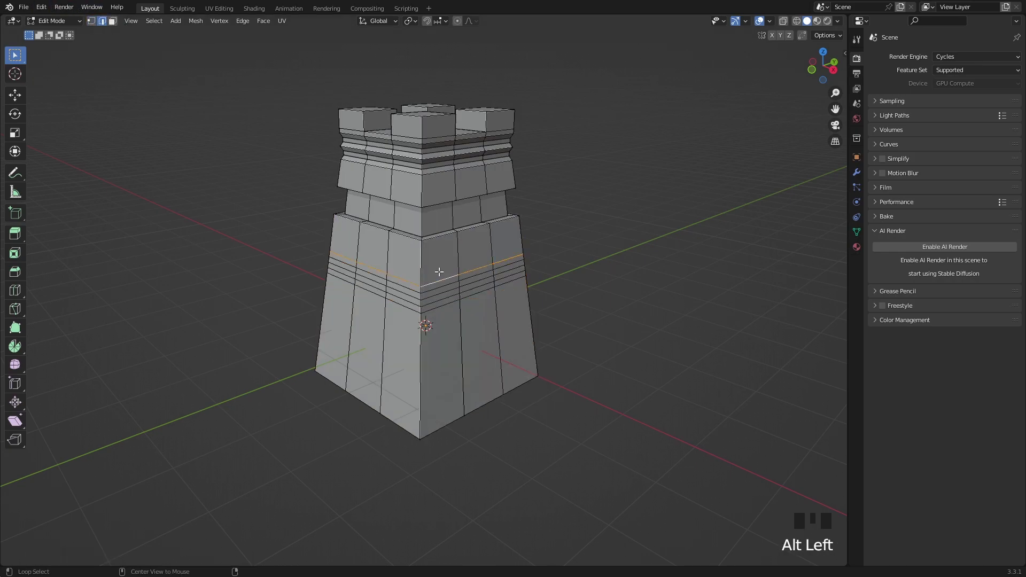
{"action": "key", "text": "x"}
{"action": "left_click", "coordinate": [432, 309]}
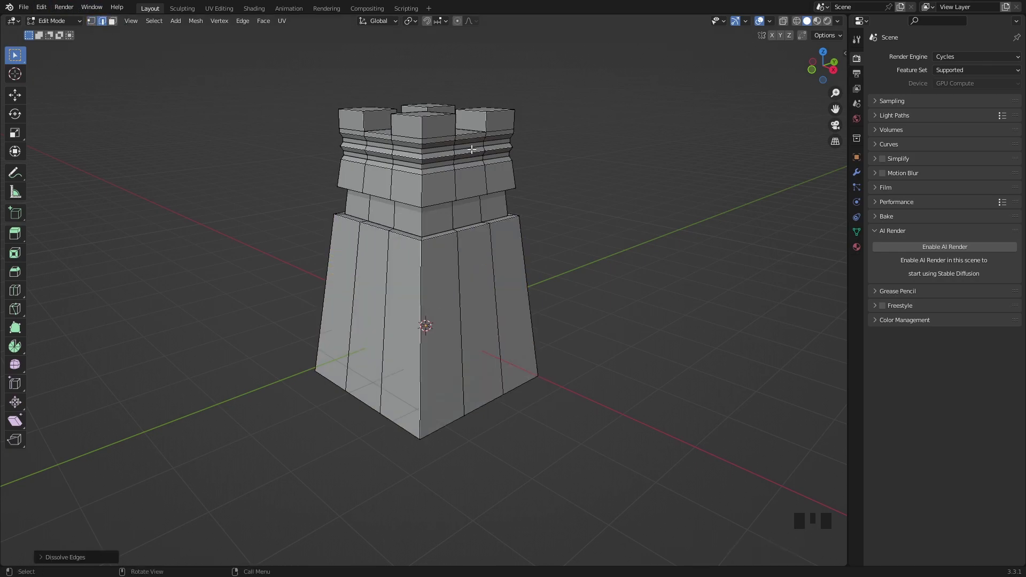
Step: Add a cube to the scene and scale it down to a small block
{"action": "key", "text": "Tab"}
{"action": "key", "text": "shift+a"}
{"action": "left_click", "coordinate": [512, 161]}
{"action": "left_click", "coordinate": [833, 69]}
{"action": "middle_click_drag", "start_coordinate": [684, 213], "coordinate": [677, 274], "text": "shift"}
{"action": "key", "text": "s"}
{"action": "left_click", "coordinate": [483, 378]}
Step: Move the small cube up along Z to the recess's height and shrink it to fit between the ledges
{"action": "key", "text": "g"}
{"action": "key", "text": "z"}
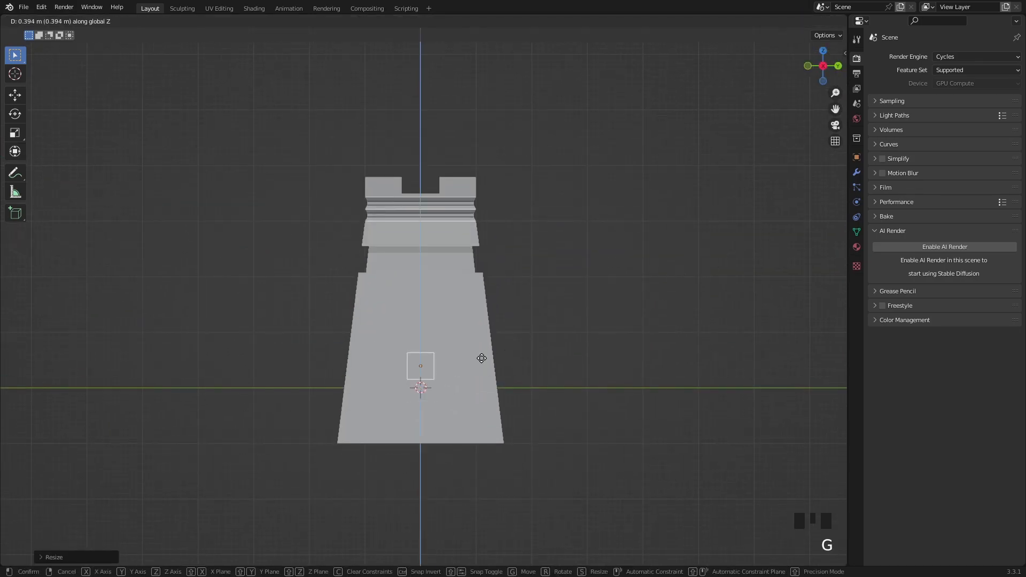
{"action": "left_click", "coordinate": [490, 236]}
{"action": "key", "text": "s"}
{"action": "left_click", "coordinate": [474, 242]}
Step: Move the small cube along X to the outer wall of the recess
{"action": "left_click", "coordinate": [808, 66]}
{"action": "key", "text": "g"}
{"action": "key", "text": "x"}
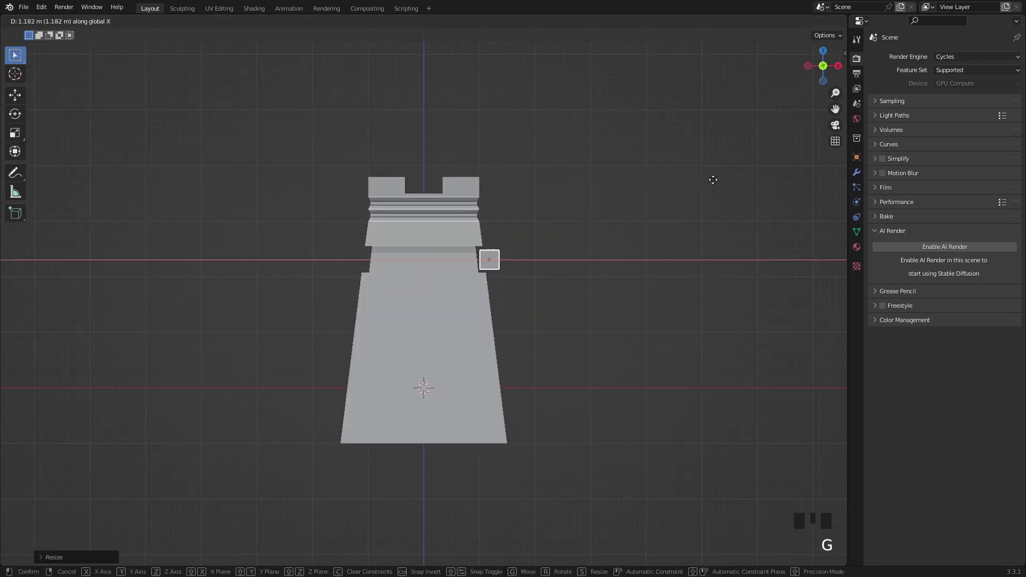
{"action": "left_click", "coordinate": [703, 180]}
{"action": "left_click", "coordinate": [856, 172]}
{"action": "left_click", "coordinate": [823, 66]}
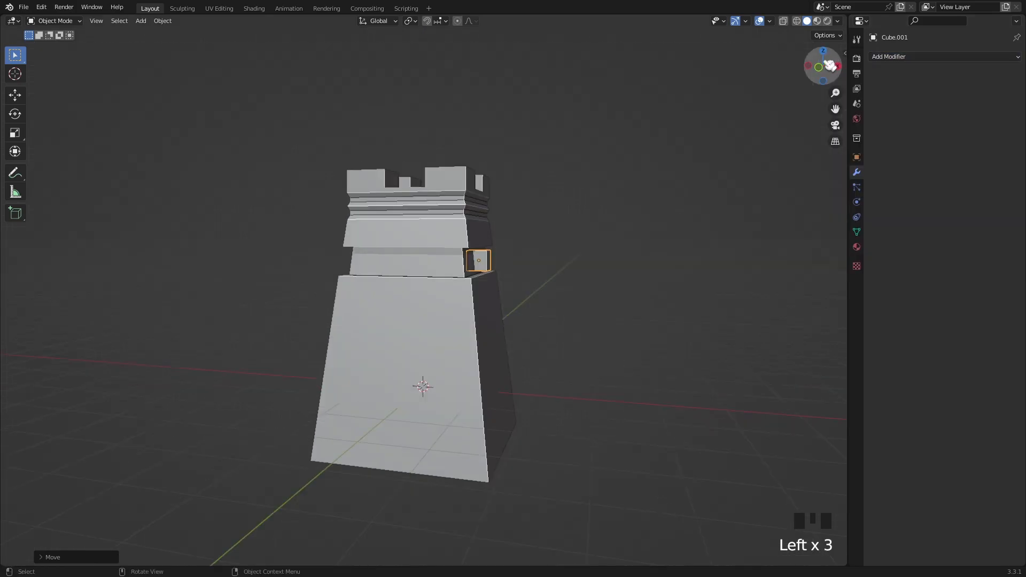
Step: Move the small cube along Y by about -0.5 m towards one end of the recessed wall
{"action": "left_click", "coordinate": [808, 66]}
{"action": "key", "text": "g"}
{"action": "key", "text": "x"}
{"action": "right_click", "coordinate": [668, 201]}
{"action": "key", "text": "g"}
{"action": "key", "text": "y"}
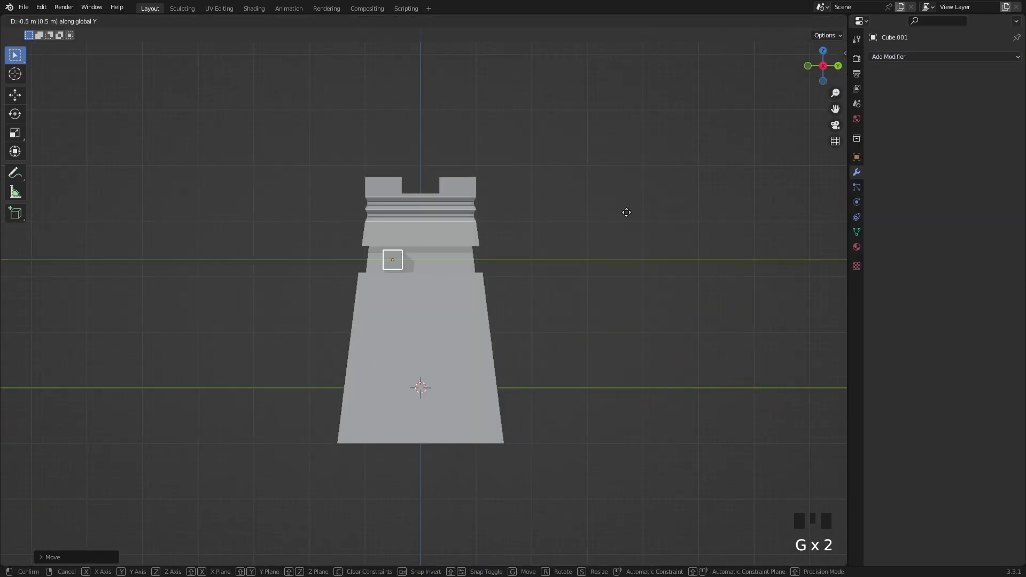
{"action": "left_click", "coordinate": [626, 212]}
Step: Add an Array modifier to the small cube with count 3 and relative offset X 0, Y 1.5, Z 0
{"action": "left_click", "coordinate": [905, 57]}
{"action": "left_click", "coordinate": [788, 85]}
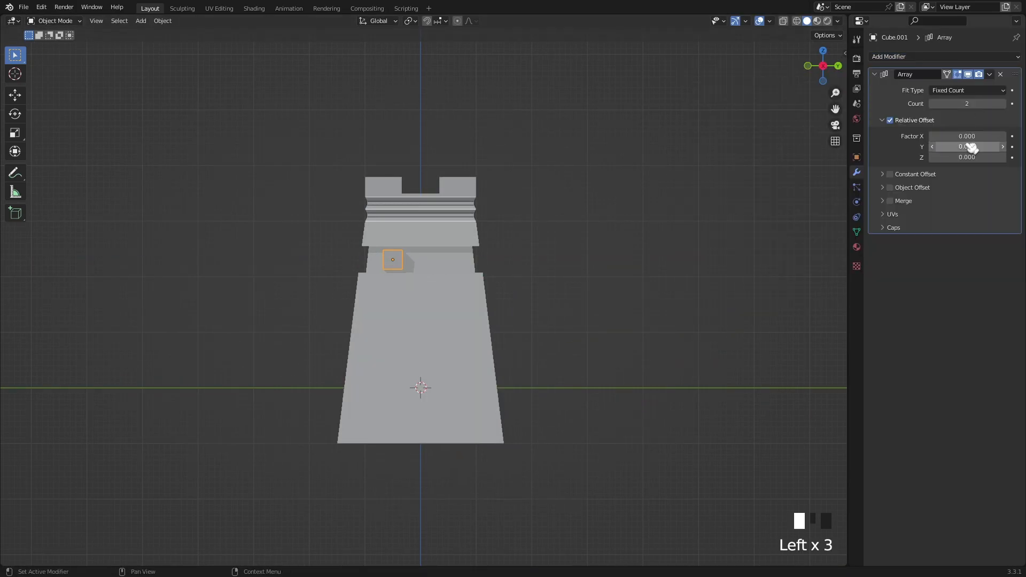
{"action": "scroll", "coordinate": [735, 139], "scroll_direction": "up", "scroll_amount": 4}
{"action": "left_click", "coordinate": [796, 21]}
{"action": "scroll", "coordinate": [701, 153], "scroll_direction": "up", "scroll_amount": 2}
Step: Adjust the arrayed cubes along Z so the row sits vertically centred in the recess
{"action": "key", "text": "g"}
{"action": "key", "text": "g"}
{"action": "key", "text": "z"}
{"action": "left_click", "coordinate": [689, 151]}
{"action": "scroll", "coordinate": [689, 151], "scroll_direction": "up", "scroll_amount": 4}
{"action": "key", "text": "g"}
{"action": "key", "text": "z"}
{"action": "left_click", "coordinate": [678, 152]}
Step: Shift the row of cubes along Y by about -0.02 m to centre it on the tower
{"action": "key", "text": "g"}
{"action": "key", "text": "y"}
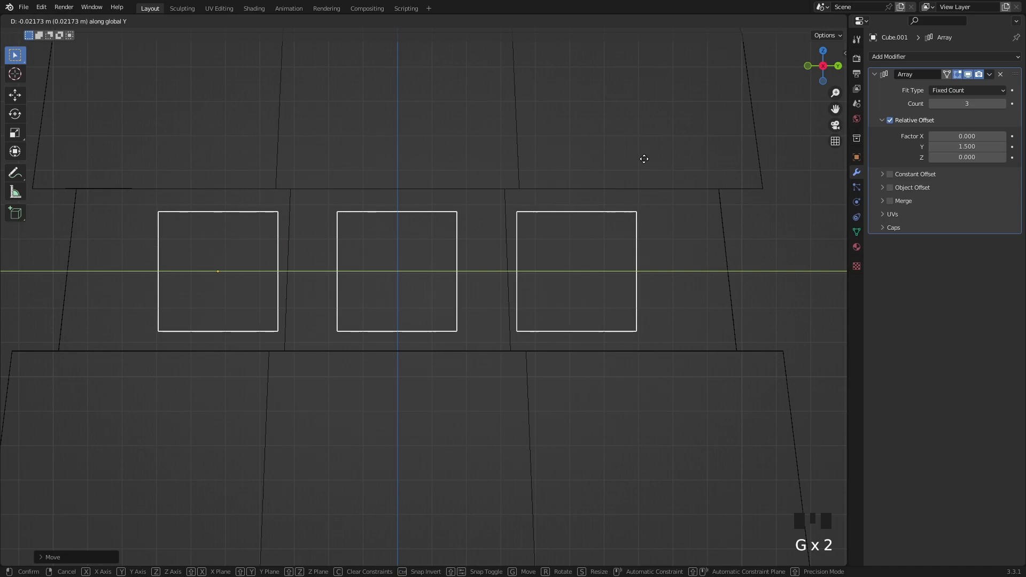
{"action": "left_click", "coordinate": [644, 159]}
{"action": "scroll", "coordinate": [658, 165], "scroll_direction": "down", "scroll_amount": 6}
{"action": "left_click", "coordinate": [807, 20]}
Step: Set the array's Y relative offset to 1.6 and shift the row of cubes along Y by about -0.04 m to recentre it
{"action": "scroll", "coordinate": [612, 187], "scroll_direction": "up", "scroll_amount": 6}
{"action": "key", "text": "shift+z"}
{"action": "key", "text": "g"}
{"action": "key", "text": "g"}
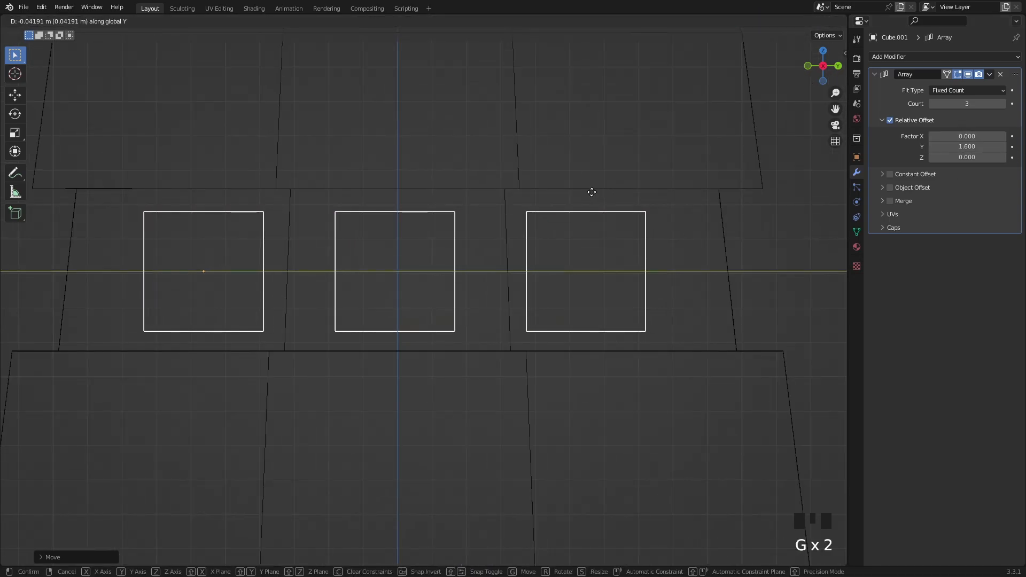
{"action": "left_click", "coordinate": [593, 193]}
Step: Add a Mirror modifier on the X axis to the row of cubes, with the tower Cube as the mirror object
{"action": "scroll", "coordinate": [805, 66], "scroll_direction": "down", "scroll_amount": 6}
{"action": "key", "text": "shift+z"}
{"action": "left_click_drag", "start_coordinate": [828, 65], "coordinate": [846, 74]}
{"action": "scroll", "coordinate": [750, 125], "scroll_direction": "down", "scroll_amount": 6}
{"action": "left_click", "coordinate": [875, 74]}
{"action": "left_click", "coordinate": [941, 56]}
{"action": "left_click", "coordinate": [780, 184]}
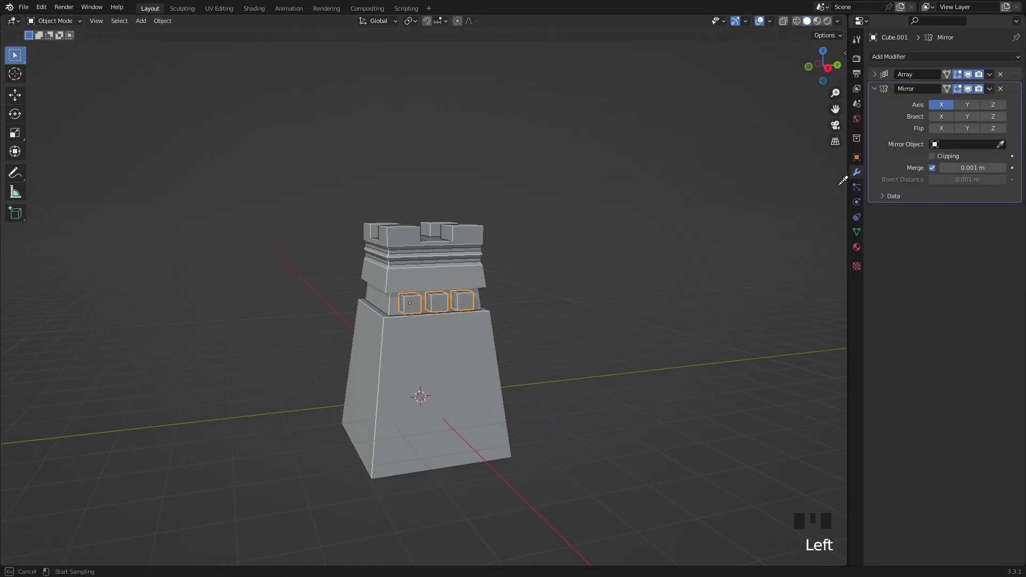
{"action": "left_click", "coordinate": [994, 106]}
{"action": "left_click", "coordinate": [995, 106]}
Step: Duplicate the row of cubes in place, rotate the copy a quarter turn about Z and switch its mirror axis to Y
{"action": "mouse_move", "coordinate": [836, 55]}
{"action": "left_mouse_down"}
{"action": "mouse_move", "coordinate": [855, 80]}
{"action": "mouse_move", "coordinate": [832, 63]}
{"action": "left_mouse_up"}
{"action": "key", "text": "shift+d"}
{"action": "right_click", "coordinate": [650, 158]}
{"action": "key", "text": "r"}
{"action": "key", "text": "z"}
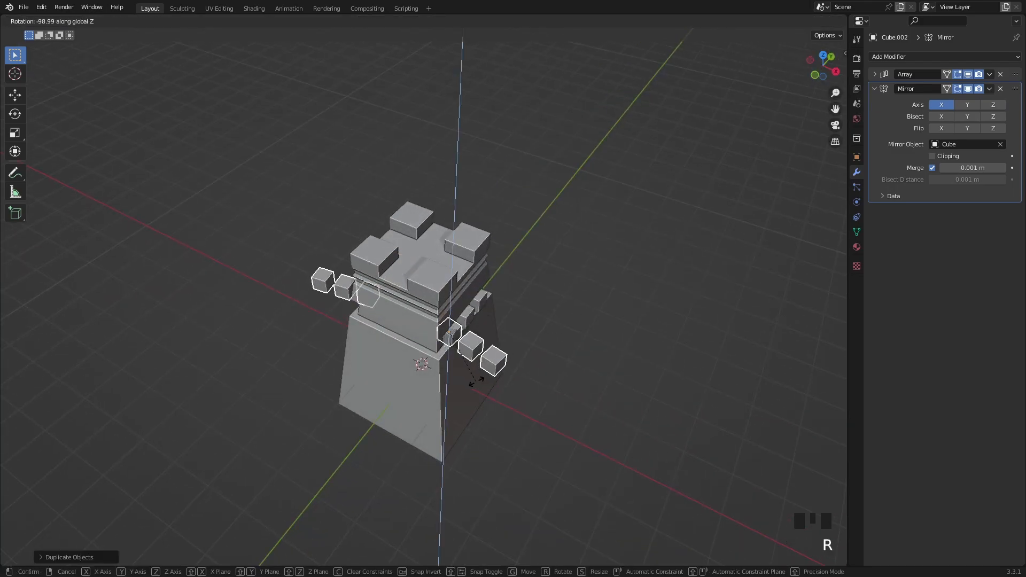
{"action": "left_click", "coordinate": [622, 251]}
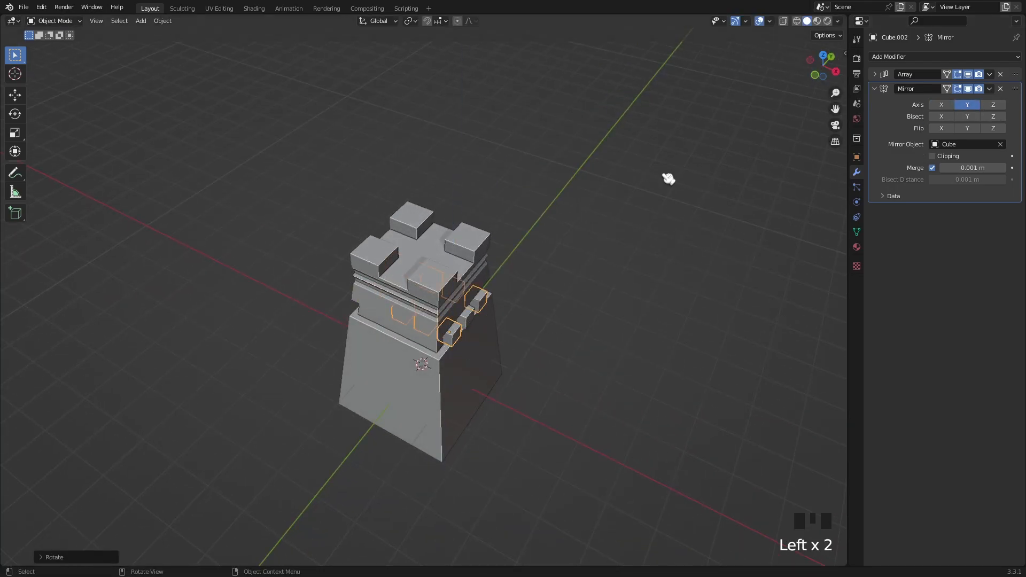
Step: Move the duplicated row along X so its three cubes are centred on the recessed wall
{"action": "left_click", "coordinate": [823, 56]}
{"action": "left_click", "coordinate": [823, 81]}
{"action": "scroll", "coordinate": [674, 230], "scroll_direction": "up", "scroll_amount": 5}
{"action": "key", "text": "g"}
{"action": "key", "text": "x"}
{"action": "left_click", "coordinate": [640, 232]}
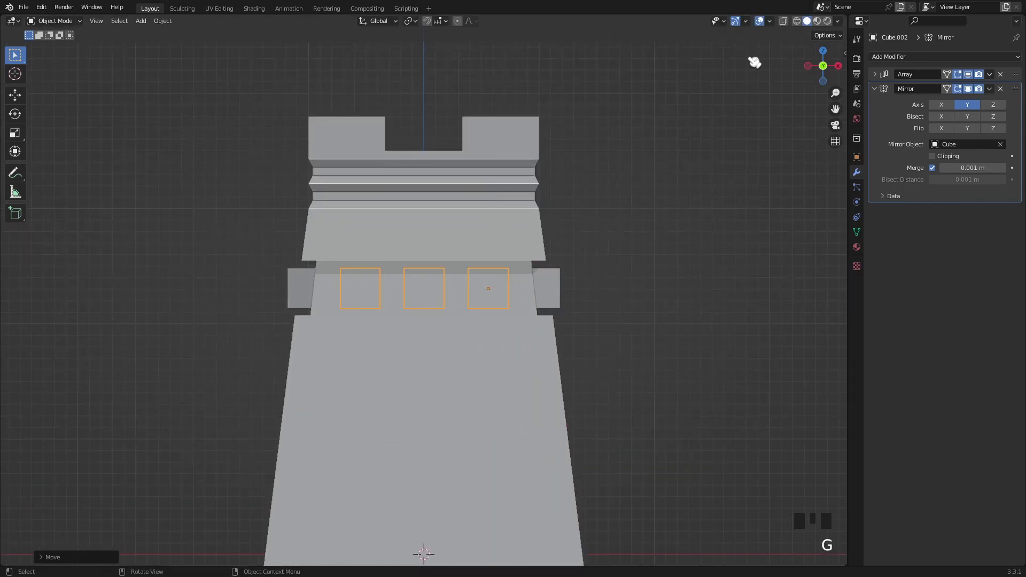
{"action": "key", "text": "shift+z"}
{"action": "scroll", "coordinate": [641, 206], "scroll_direction": "up", "scroll_amount": 4}
{"action": "key", "text": "g"}
{"action": "key", "text": "x"}
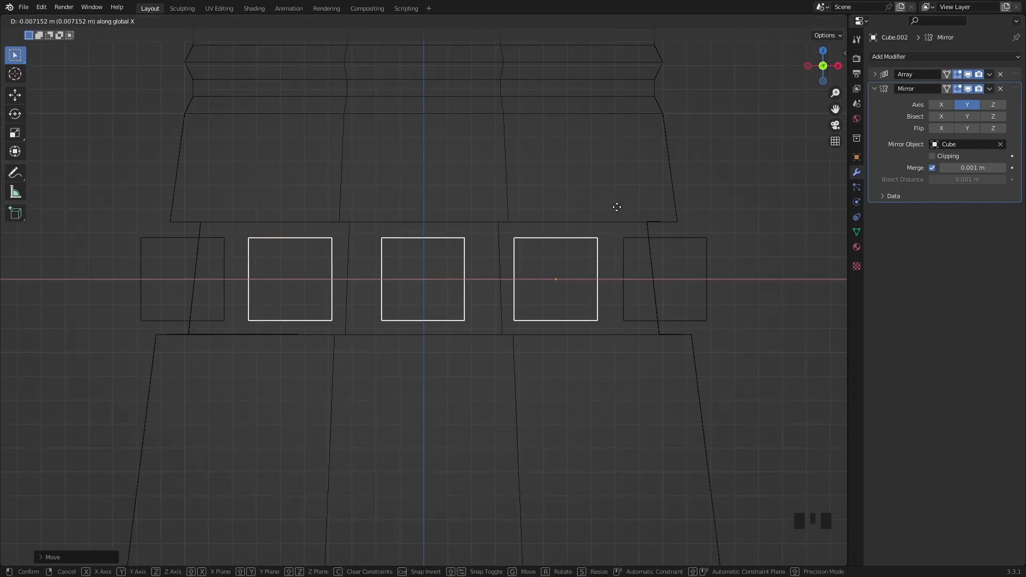
{"action": "left_click", "coordinate": [617, 207]}
Step: Move the duplicated row along Y so its cubes sit partly embedded in the recessed wall
{"action": "key", "text": "shift+g"}
{"action": "left_click", "coordinate": [839, 65]}
{"action": "key", "text": "g"}
{"action": "right_click", "coordinate": [586, 222]}
{"action": "key", "text": "g"}
{"action": "key", "text": "y"}
{"action": "left_click", "coordinate": [492, 235]}
Step: Move the original mirrored row along X slightly inward, towards the recessed wall
{"action": "left_click", "coordinate": [809, 66]}
{"action": "key", "text": "g"}
{"action": "key", "text": "x"}
{"action": "left_click", "coordinate": [738, 234]}
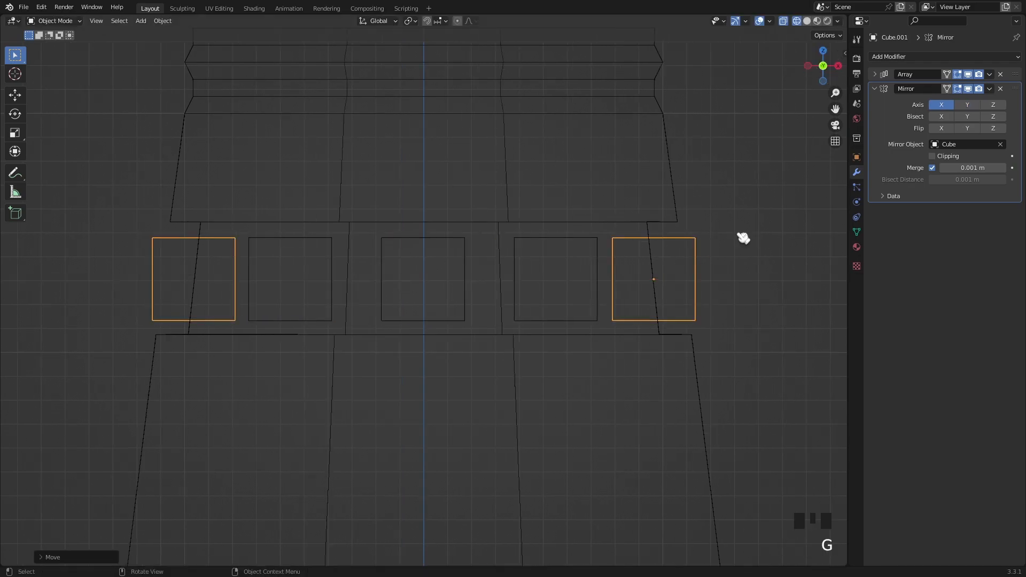
Step: Return to solid shading and scale the original row of cubes by 0.5 along X
{"action": "left_click", "coordinate": [807, 21]}
{"action": "left_click_drag", "start_coordinate": [822, 65], "coordinate": [763, 74]}
{"action": "scroll", "coordinate": [589, 297], "scroll_direction": "down", "scroll_amount": 3}
{"action": "key", "text": "s"}
{"action": "key", "text": "x"}
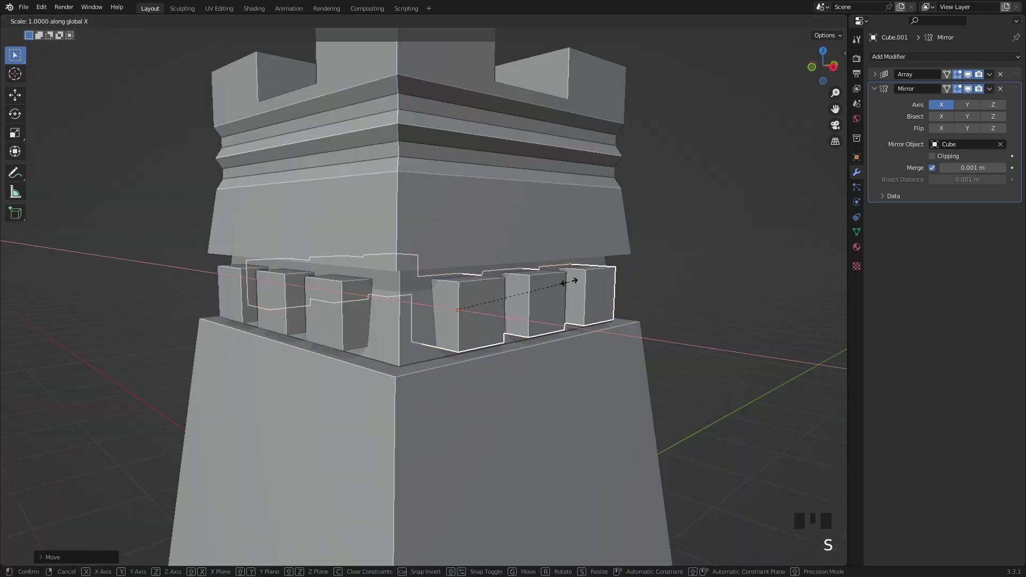
{"action": "key", "text": "0"}
{"action": "key", "text": "period"}
{"action": "type", "text": "5"}
{"action": "key", "text": "Return"}
Step: Scale the duplicated row of cubes by 0.5 along Y and deselect it
{"action": "left_click", "coordinate": [350, 297]}
{"action": "type", "text": "sy"}
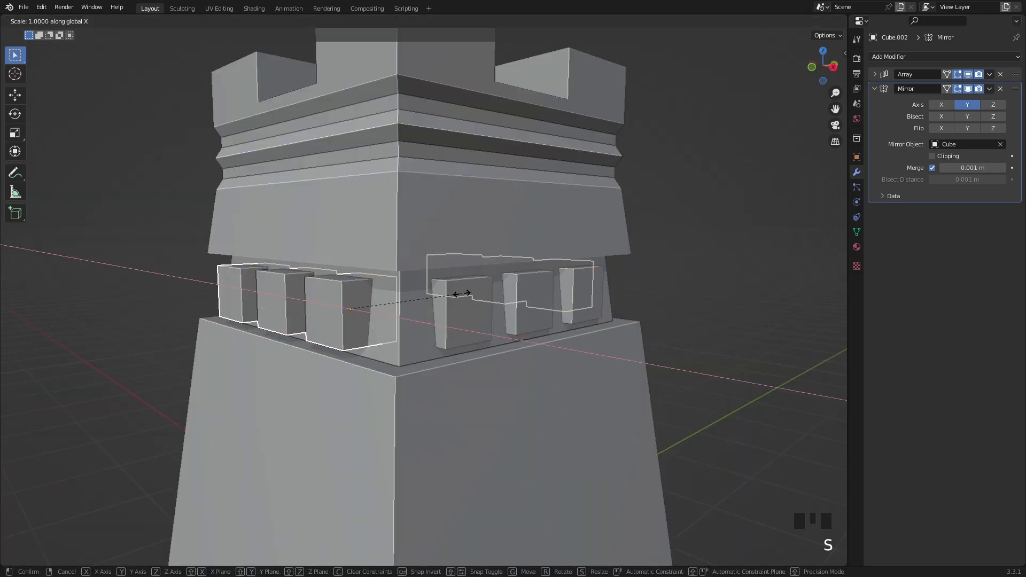
{"action": "type", "text": "0.5"}
{"action": "key", "text": "Return"}
{"action": "left_click", "coordinate": [693, 264]}
Step: Add a loop cut around the tower's lower body and slide it up to a short distance below the recess
{"action": "scroll", "coordinate": [698, 267], "scroll_direction": "down", "scroll_amount": 7}
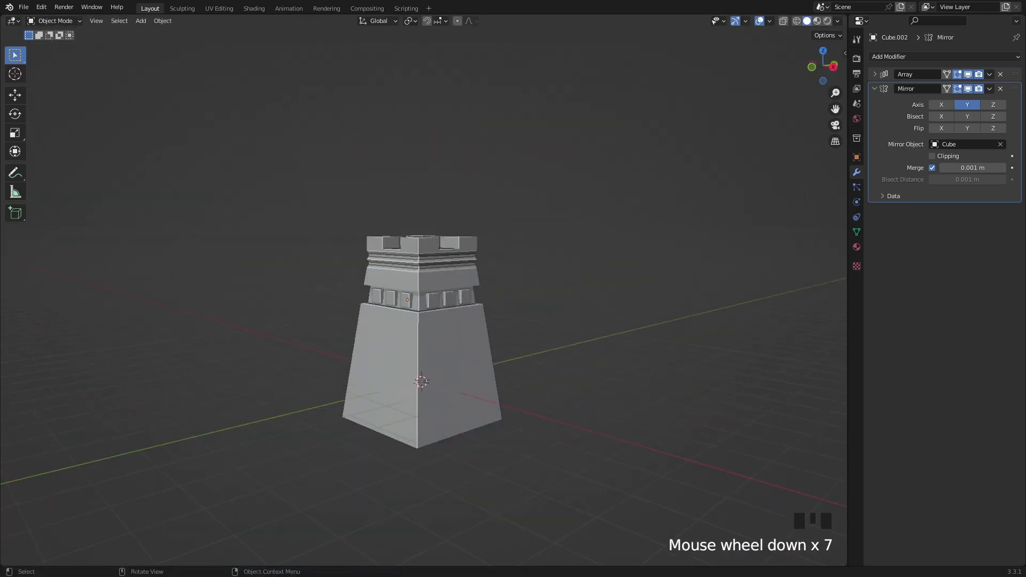
{"action": "left_click", "coordinate": [489, 348]}
{"action": "scroll", "coordinate": [484, 345], "scroll_direction": "up", "scroll_amount": 2}
{"action": "key", "text": "Tab"}
{"action": "key", "text": "ctrl+r"}
{"action": "left_click", "coordinate": [479, 342]}
{"action": "left_click", "coordinate": [481, 289]}
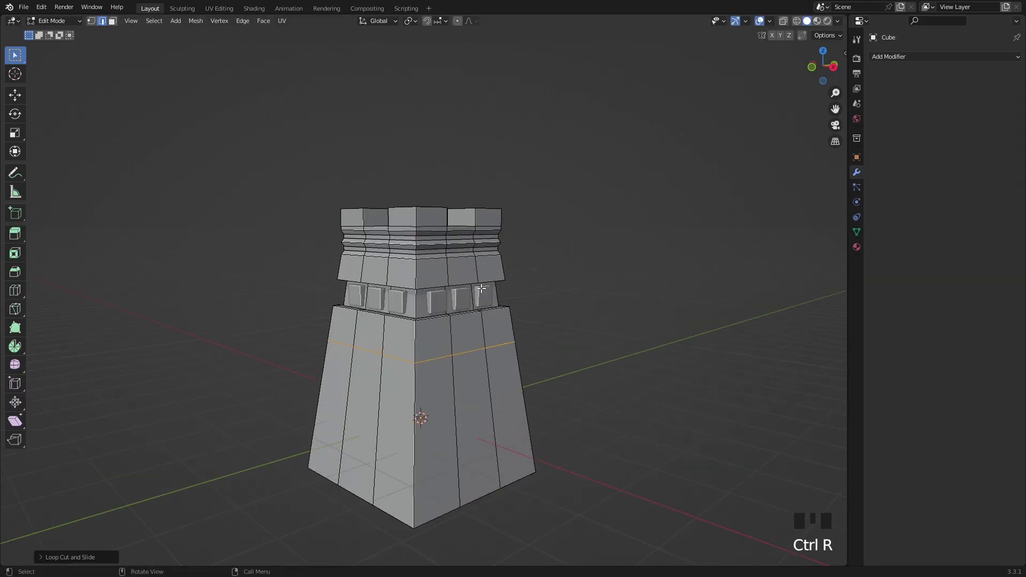
Step: Add several evenly spaced loop cuts in the strip above that loop and select a face loop near its lower edge
{"action": "key", "text": "ctrl+r"}
{"action": "scroll", "coordinate": [450, 339], "scroll_direction": "up", "scroll_amount": 4}
{"action": "left_click", "coordinate": [451, 340]}
{"action": "right_click", "coordinate": [450, 340]}
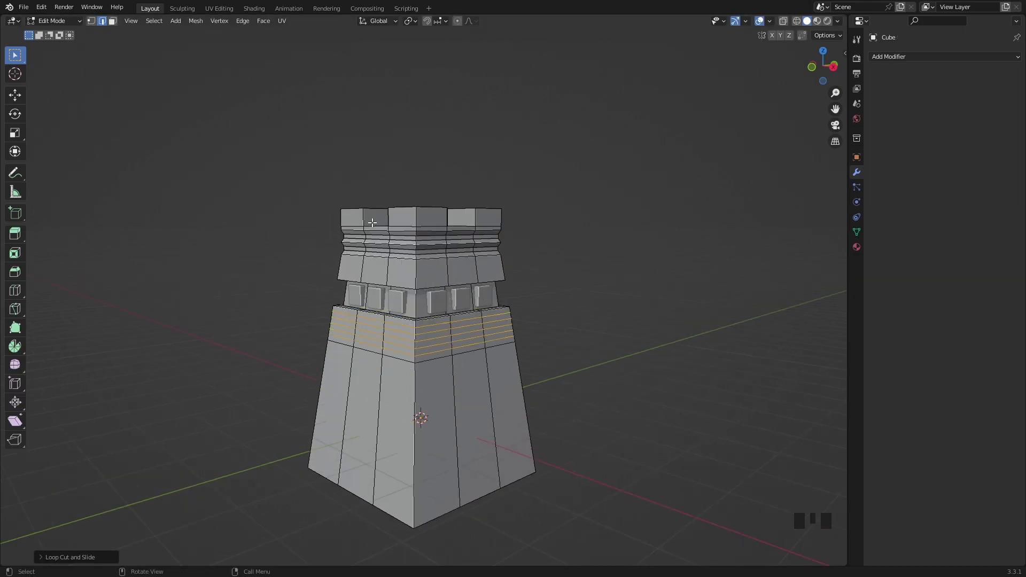
{"action": "left_click", "coordinate": [113, 21]}
{"action": "left_click", "coordinate": [269, 199]}
{"action": "key", "text": "e"}
{"action": "right_click", "coordinate": [581, 342]}
{"action": "key", "text": "s"}
{"action": "key", "text": "shift+z"}
{"action": "right_click", "coordinate": [567, 343]}
{"action": "key", "text": "ctrl+z"}
Step: Scale the selected face loop inward horizontally, excluding Z, to form a groove around the body
{"action": "key", "text": "s"}
{"action": "key", "text": "shift+z"}
{"action": "left_click", "coordinate": [559, 346]}
Step: Remove the extra edge loops above the groove and move the groove up along Z towards the body's upper edge
{"action": "left_click", "coordinate": [102, 21]}
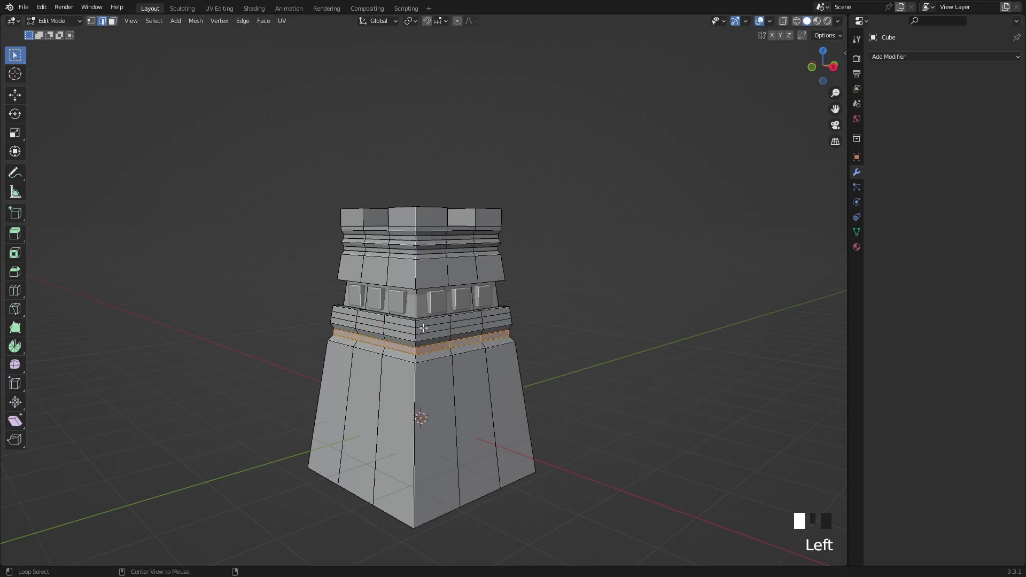
{"action": "left_click", "coordinate": [431, 343], "text": "alt+shift"}
{"action": "key", "text": "ctrl+KP_Add"}
{"action": "key", "text": "g"}
{"action": "key", "text": "z"}
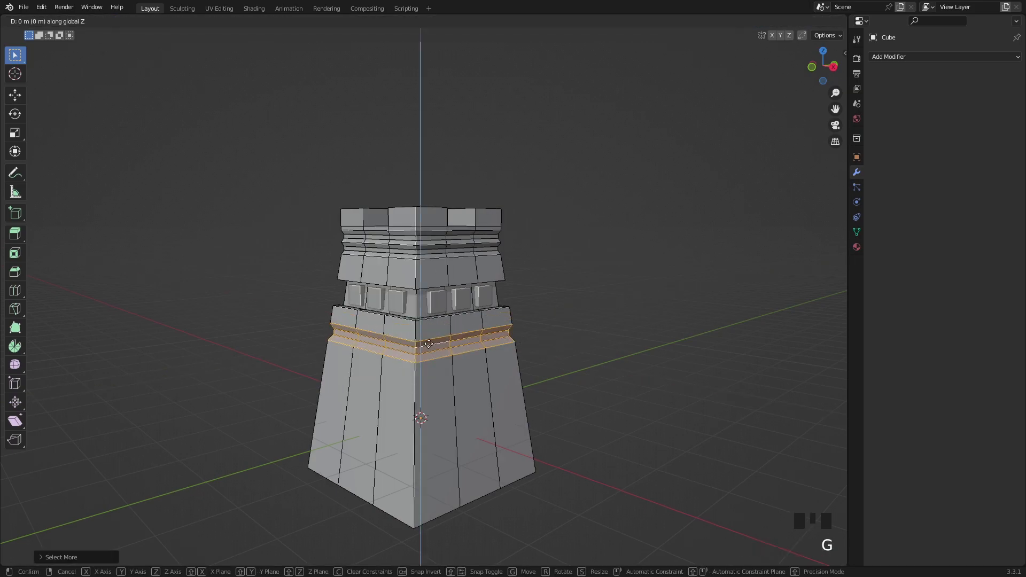
{"action": "left_click", "coordinate": [536, 316]}
Step: Adjust the groove's height by scaling it along Z, and shrink the groove slightly overall to about 0.99
{"action": "key", "text": "Tab"}
{"action": "key", "text": "Tab"}
{"action": "key", "text": "s"}
{"action": "key", "text": "z"}
{"action": "key", "text": "g"}
{"action": "key", "text": "s"}
{"action": "key", "text": "s"}
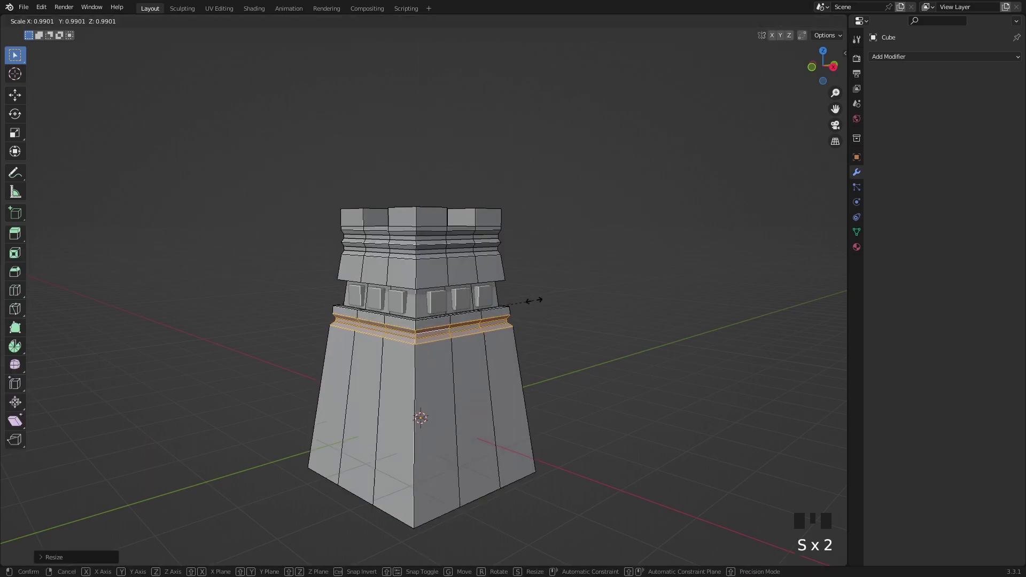
{"action": "left_click", "coordinate": [544, 307]}
{"action": "key", "text": "Tab"}
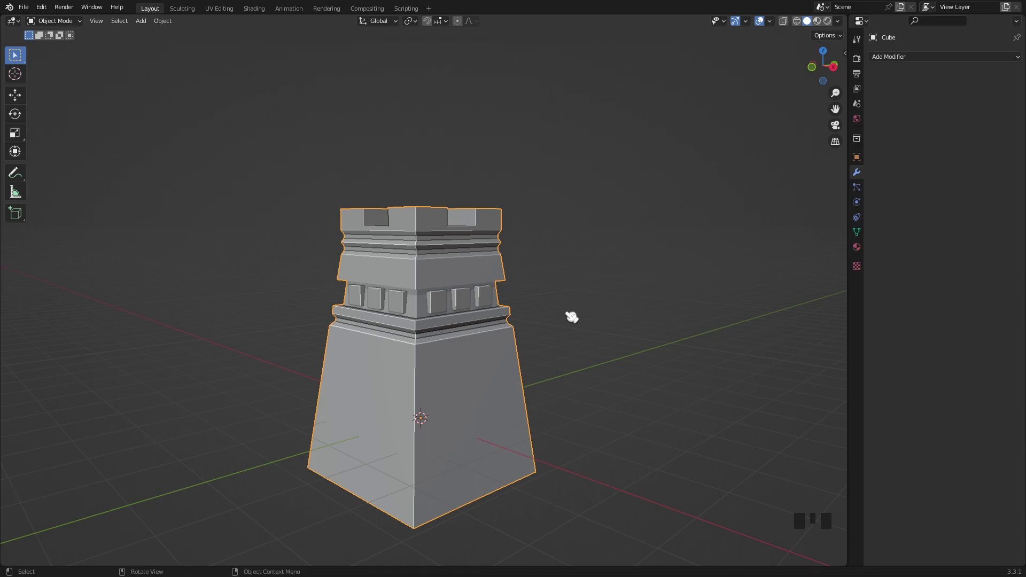
Step: Add a cube, scale it down and move it down along Z to rest level with the tower's base
{"action": "key", "text": "shift+a"}
{"action": "mouse_move", "coordinate": [527, 321]}
{"action": "left_click", "coordinate": [571, 58]}
{"action": "left_click", "coordinate": [834, 66]}
{"action": "key", "text": "s"}
{"action": "left_click", "coordinate": [568, 325]}
{"action": "key", "text": "g"}
{"action": "key", "text": "z"}
{"action": "left_click", "coordinate": [569, 347]}
Step: Move the new cube along X so it straddles the tower's sloped side wall
{"action": "left_click", "coordinate": [808, 65]}
{"action": "key", "text": "g"}
{"action": "key", "text": "x"}
{"action": "left_click", "coordinate": [790, 229]}
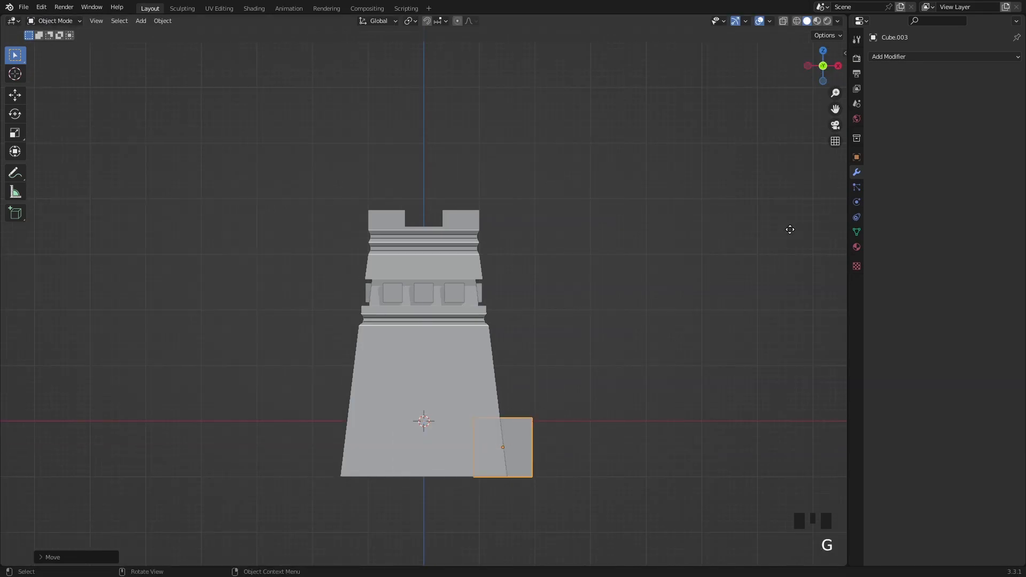
Step: Taper the base block by scaling its upper face along Y
{"action": "left_click_drag", "start_coordinate": [823, 65], "coordinate": [774, 73]}
{"action": "key", "text": "Tab"}
{"action": "left_click", "coordinate": [493, 425]}
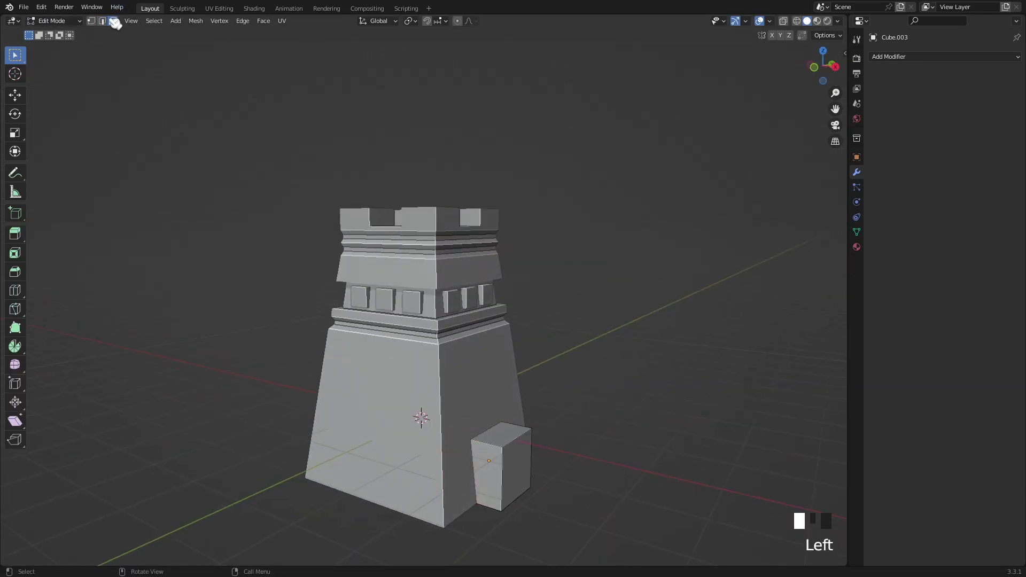
{"action": "left_click", "coordinate": [498, 429]}
{"action": "key", "text": "s"}
{"action": "key", "text": "x"}
{"action": "key", "text": "y"}
{"action": "left_click", "coordinate": [543, 408]}
Step: Add two closely spaced loop cuts around the tower's lower body, just above the base block
{"action": "left_click_drag", "start_coordinate": [823, 66], "coordinate": [791, 79]}
{"action": "key", "text": "Tab"}
{"action": "left_click", "coordinate": [449, 373]}
{"action": "key", "text": "Tab"}
{"action": "key", "text": "ctrl+r"}
{"action": "left_click", "coordinate": [463, 410]}
{"action": "left_click", "coordinate": [465, 440]}
{"action": "key", "text": "ctrl+r"}
{"action": "left_click", "coordinate": [465, 420]}
{"action": "left_click", "coordinate": [469, 448]}
Step: Add loop cuts between those two loops and scale the enclosed face loop inward horizontally to form a groove
{"action": "key", "text": "ctrl+r"}
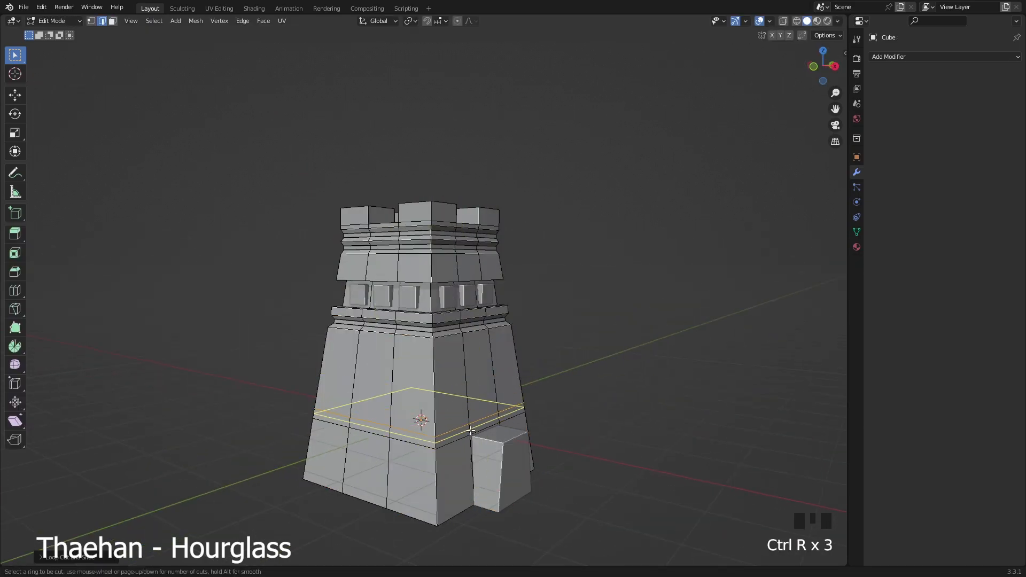
{"action": "scroll", "coordinate": [471, 430], "scroll_direction": "up", "scroll_amount": 2}
{"action": "left_click", "coordinate": [471, 429]}
{"action": "left_click", "coordinate": [470, 430]}
{"action": "left_click", "coordinate": [230, 141]}
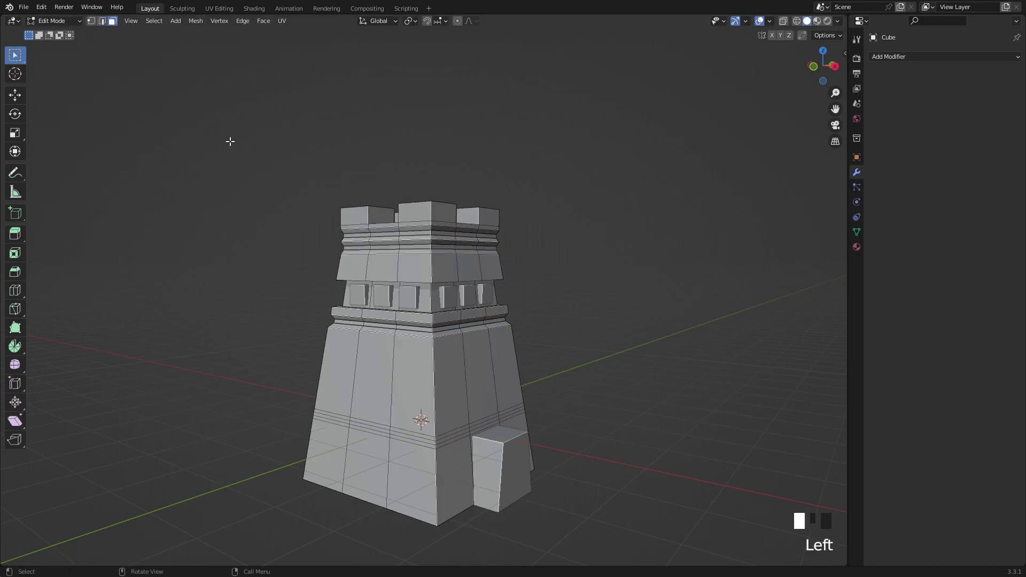
{"action": "key", "text": "s"}
{"action": "key", "text": "shift+z"}
{"action": "left_click", "coordinate": [572, 393]}
{"action": "key", "text": "Tab"}
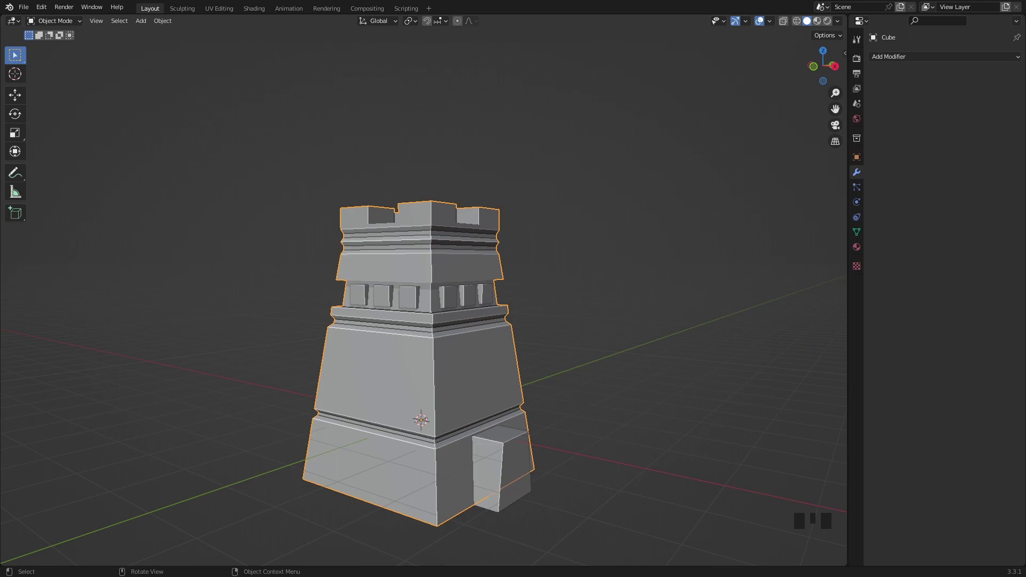
Step: Add two more loop cuts around the tower's body, slid down close above the lower groove
{"action": "key", "text": "Tab"}
{"action": "key", "text": "ctrl+r"}
{"action": "left_click", "coordinate": [497, 396]}
{"action": "left_click", "coordinate": [495, 420]}
{"action": "key", "text": "ctrl+r"}
{"action": "left_click", "coordinate": [500, 401]}
{"action": "left_click", "coordinate": [496, 412]}
Step: Add loop cuts between the two upper loops and scale them inward horizontally to form a second lower groove
{"action": "key", "text": "ctrl+r"}
{"action": "scroll", "coordinate": [496, 412], "scroll_direction": "up", "scroll_amount": 1}
{"action": "left_click", "coordinate": [497, 411]}
{"action": "right_click", "coordinate": [502, 408]}
{"action": "key", "text": "s"}
{"action": "key", "text": "shift+z"}
{"action": "left_click", "coordinate": [557, 399]}
{"action": "key", "text": "Tab"}
{"action": "key", "text": "Tab"}
{"action": "key", "text": "Tab"}
{"action": "key", "text": "Tab"}
{"action": "key", "text": "Tab"}
{"action": "key", "text": "ctrl+r"}
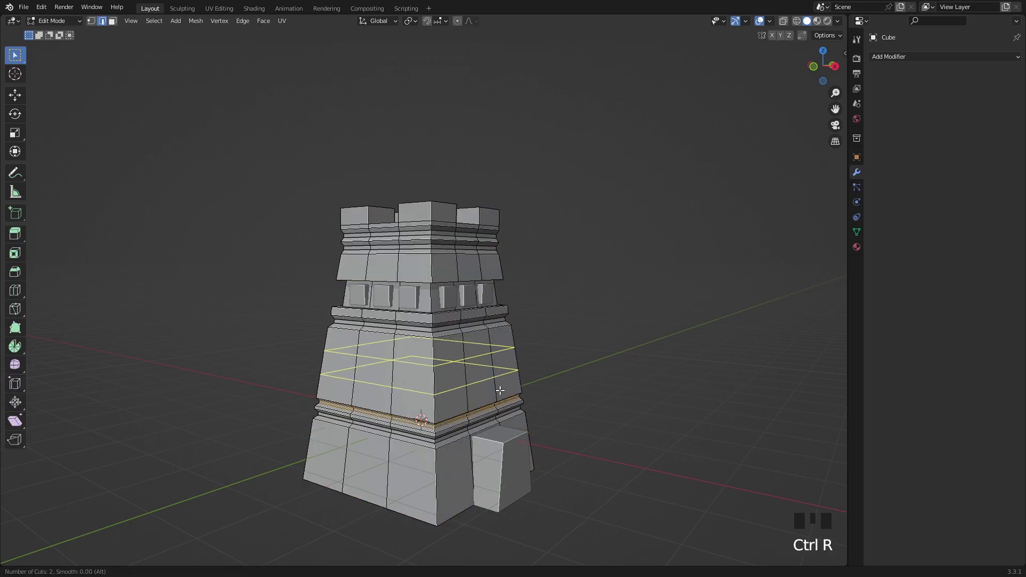
{"action": "left_click", "coordinate": [499, 390]}
{"action": "right_click", "coordinate": [514, 359]}
{"action": "key", "text": "s"}
{"action": "right_click", "coordinate": [490, 353]}
{"action": "key", "text": "alt+s"}
{"action": "right_click", "coordinate": [480, 365]}
{"action": "key", "text": "ctrl+z"}
Step: Add loop cuts around the tower's middle body and slide them to outline a band above the lower grooves
{"action": "key", "text": "ctrl+r"}
{"action": "left_click", "coordinate": [486, 394]}
{"action": "left_click", "coordinate": [497, 378]}
{"action": "key", "text": "g"}
{"action": "left_click", "coordinate": [481, 360]}
{"action": "key", "text": "g"}
{"action": "key", "text": "Tab"}
Step: Duplicate both rows of small blocks from the upper recessed band in place
{"action": "left_click", "coordinate": [408, 293], "text": "shift"}
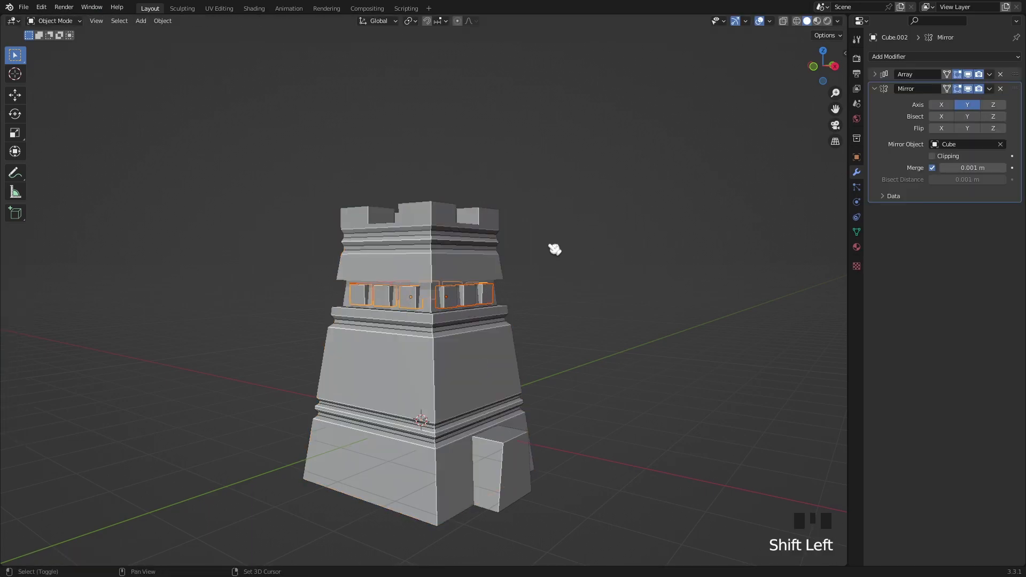
{"action": "key", "text": "shift+d"}
{"action": "right_click", "coordinate": [584, 226]}
{"action": "left_click", "coordinate": [814, 66]}
Step: Move the duplicated X-mirrored block row down into the lower band and outward to the sloping walls, working in wireframe
{"action": "key", "text": "g"}
{"action": "scroll", "coordinate": [534, 286], "scroll_direction": "up", "scroll_amount": 2}
{"action": "left_click", "coordinate": [508, 291]}
{"action": "left_click", "coordinate": [506, 290]}
{"action": "key", "text": "g"}
{"action": "key", "text": "z"}
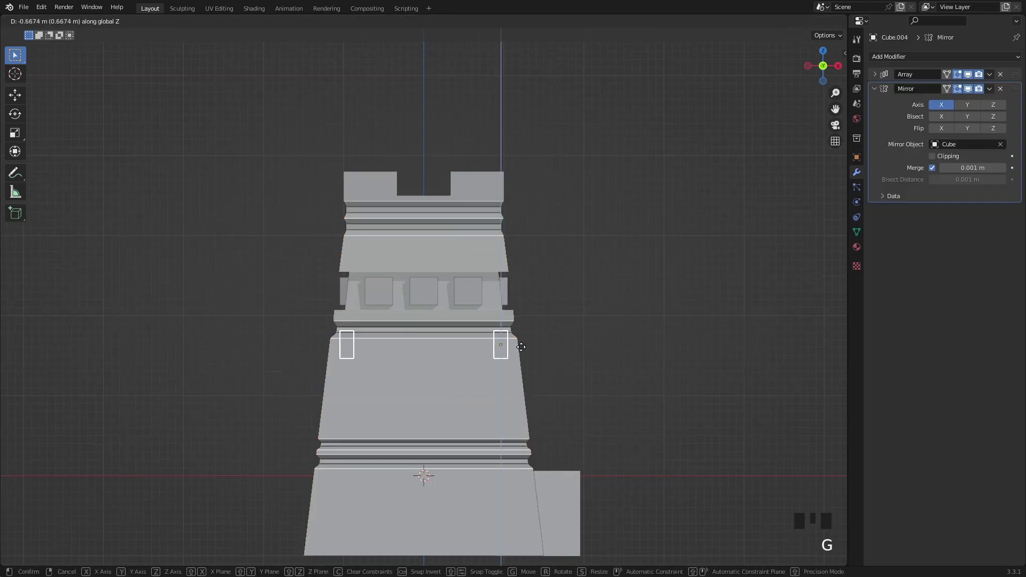
{"action": "left_click", "coordinate": [525, 359]}
{"action": "left_click", "coordinate": [796, 21]}
{"action": "key", "text": "g"}
{"action": "key", "text": "z"}
{"action": "left_click", "coordinate": [606, 351]}
{"action": "key", "text": "g"}
{"action": "key", "text": "g"}
{"action": "left_click", "coordinate": [628, 364]}
Step: Move the Y-mirrored block row down along Z into the lower band
{"action": "left_click", "coordinate": [485, 293]}
{"action": "key", "text": "g"}
{"action": "key", "text": "z"}
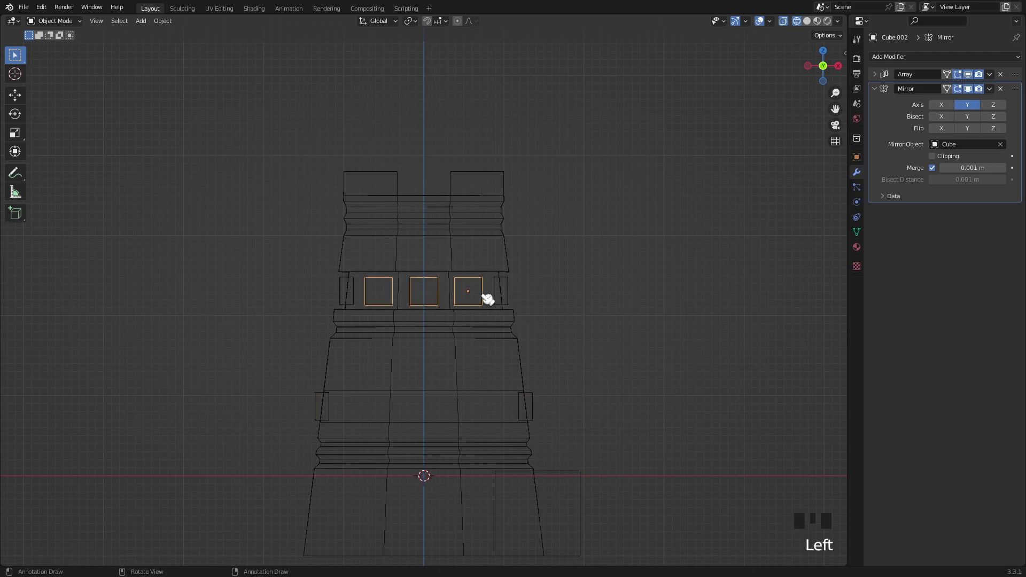
{"action": "left_click", "coordinate": [490, 409]}
Step: Slide the lower band's upper edge loop slightly upward on the tower mesh
{"action": "left_click", "coordinate": [499, 395]}
{"action": "key", "text": "Tab"}
{"action": "key", "text": "g"}
{"action": "key", "text": "g"}
{"action": "left_click", "coordinate": [514, 383]}
{"action": "key", "text": "Tab"}
Step: Nudge both lower block rows up along Z so they sit centred between the band's edge loops
{"action": "left_click", "coordinate": [533, 395]}
{"action": "key", "text": "g"}
{"action": "key", "text": "z"}
{"action": "left_click", "coordinate": [533, 392]}
{"action": "left_click", "coordinate": [484, 395]}
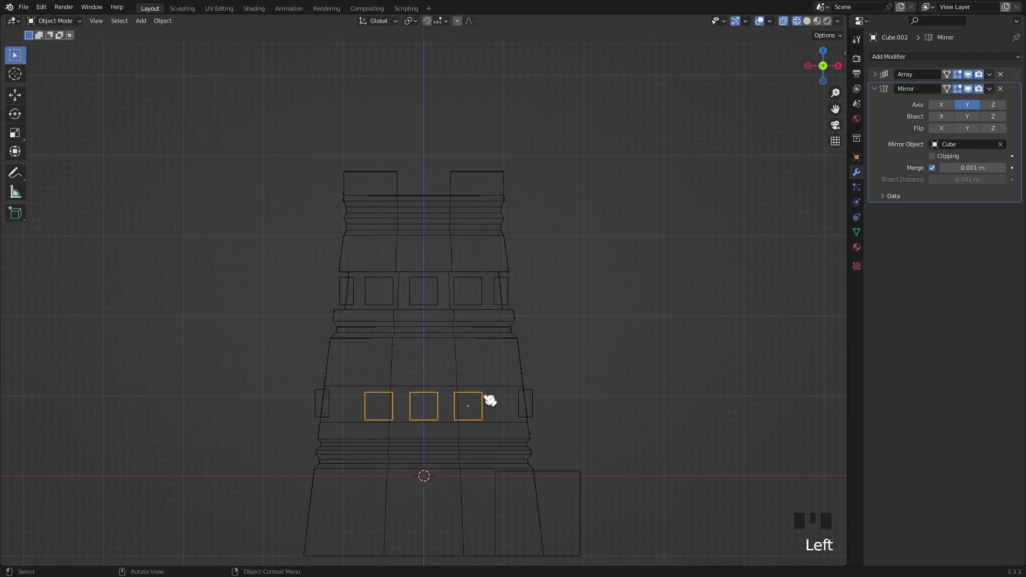
{"action": "key", "text": "g"}
{"action": "key", "text": "z"}
{"action": "left_click", "coordinate": [483, 394]}
Step: Move the Y-mirrored lower row along X and set its array's relative Y offset to 2.3 to spread the blocks
{"action": "key", "text": "g"}
{"action": "key", "text": "x"}
{"action": "left_click", "coordinate": [521, 392]}
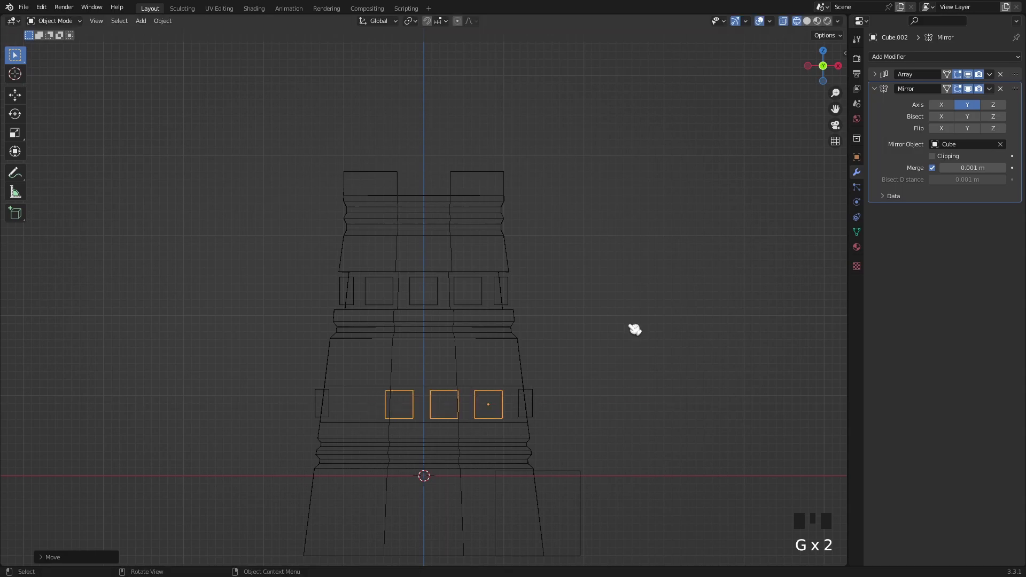
{"action": "left_click", "coordinate": [875, 75]}
{"action": "left_click", "coordinate": [1003, 146]}
{"action": "left_click", "coordinate": [1003, 146]}
{"action": "left_click", "coordinate": [1003, 147]}
{"action": "left_click", "coordinate": [1002, 146]}
{"action": "left_click", "coordinate": [1003, 146]}
{"action": "left_click", "coordinate": [1003, 146]}
{"action": "left_click", "coordinate": [1002, 147]}
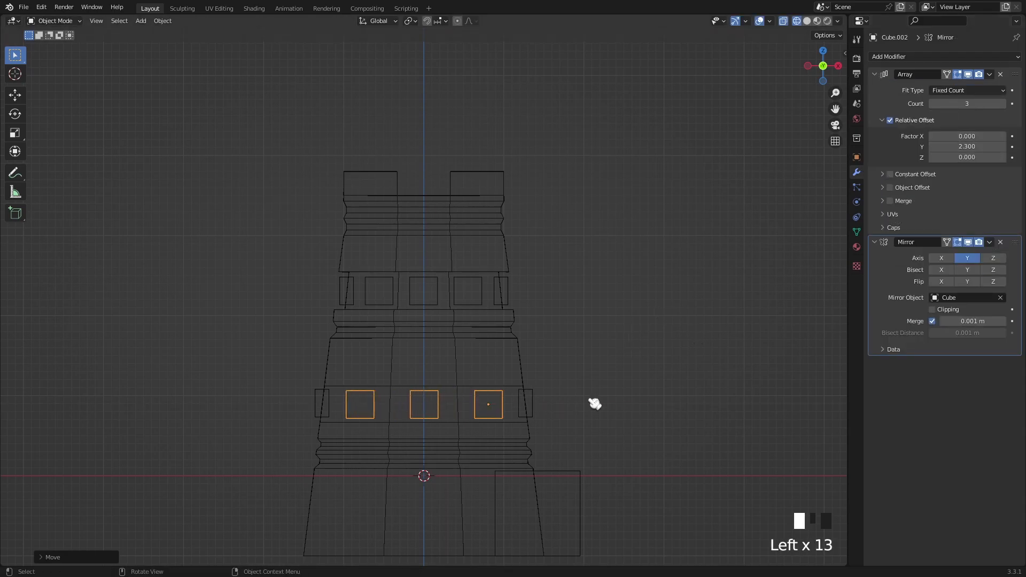
Step: Set the X-mirrored lower row's array to a relative Y offset of 2.3 and centre the row on its wall
{"action": "left_click", "coordinate": [533, 403]}
{"action": "left_click", "coordinate": [875, 75]}
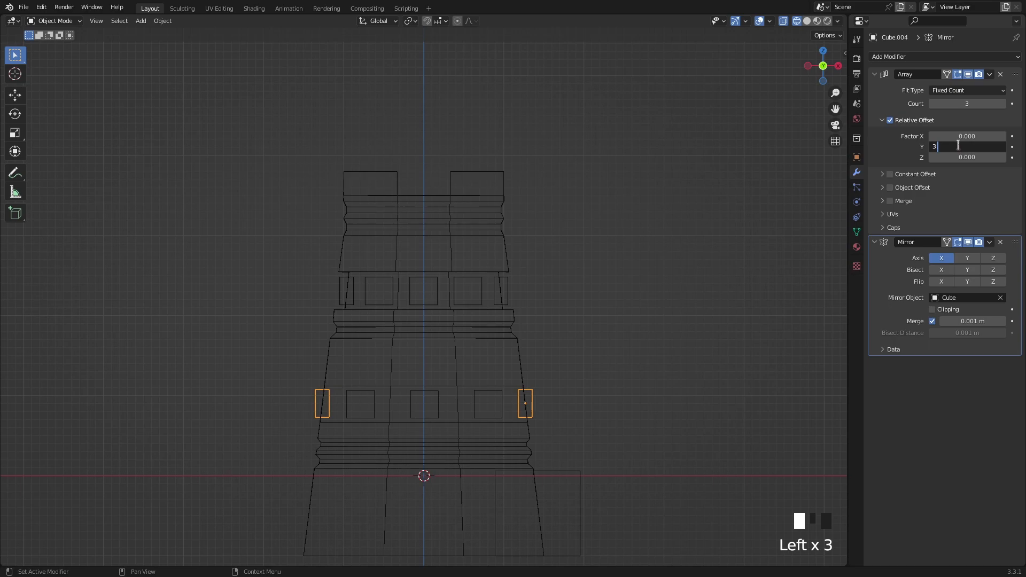
{"action": "left_click", "coordinate": [838, 66]}
{"action": "key", "text": "g"}
{"action": "key", "text": "g"}
{"action": "left_click", "coordinate": [578, 305]}
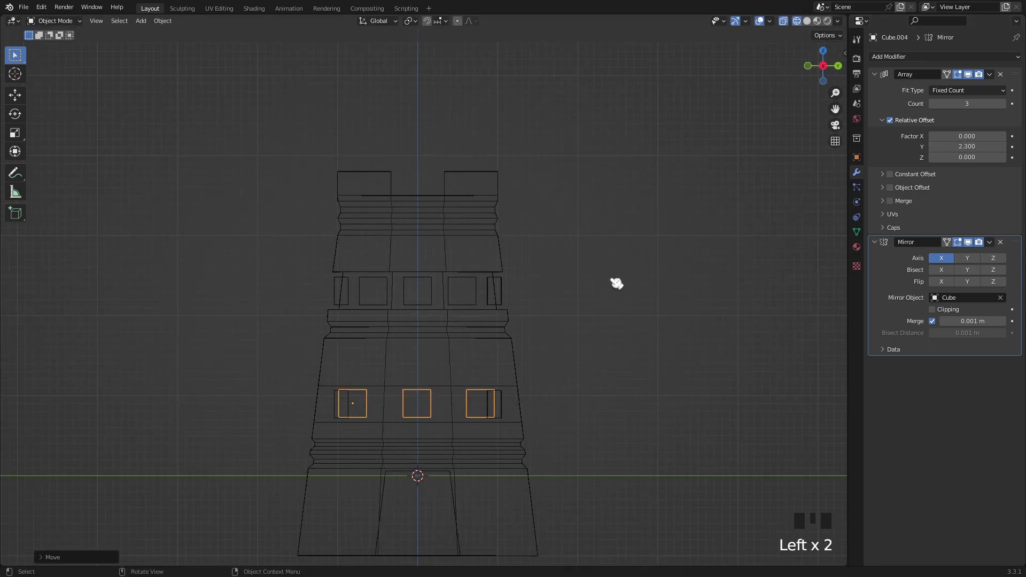
Step: Return to solid shading and move the Y-mirrored lower block row outward along Y so it protrudes from the wall
{"action": "left_click", "coordinate": [807, 21]}
{"action": "left_click_drag", "start_coordinate": [823, 66], "coordinate": [882, 70]}
{"action": "left_click", "coordinate": [426, 307]}
{"action": "left_click", "coordinate": [415, 424]}
{"action": "left_click", "coordinate": [414, 424]}
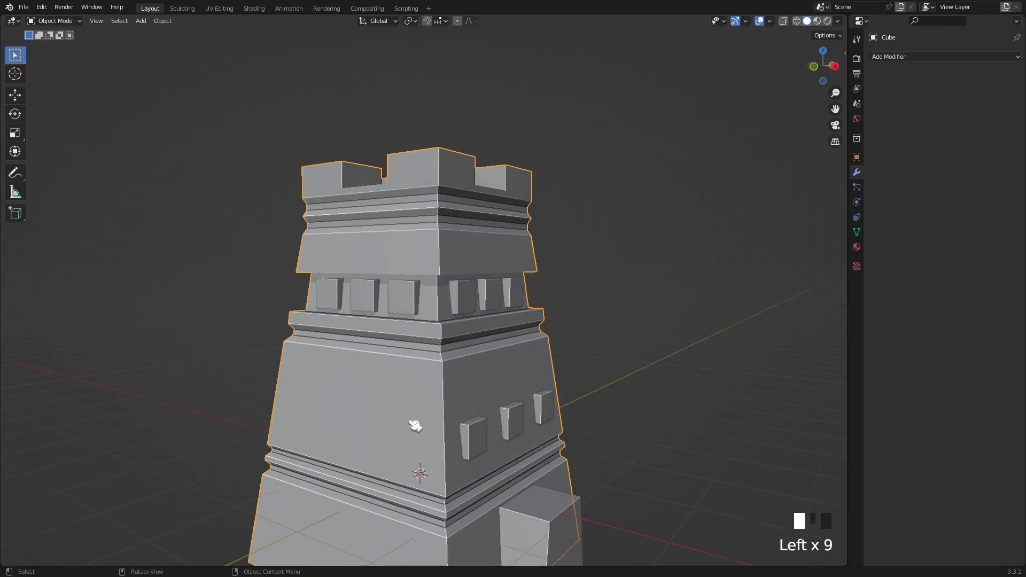
{"action": "key", "text": "g"}
{"action": "key", "text": "y"}
{"action": "left_click", "coordinate": [475, 406]}
Step: Extrude the lower band's face loop on the tower and scale it inward horizontally to recess the band
{"action": "key", "text": "Tab"}
{"action": "left_click", "coordinate": [113, 22]}
{"action": "left_click", "coordinate": [487, 431], "text": "alt"}
{"action": "key", "text": "e"}
{"action": "right_click", "coordinate": [618, 397]}
{"action": "key", "text": "s"}
{"action": "key", "text": "shift+z"}
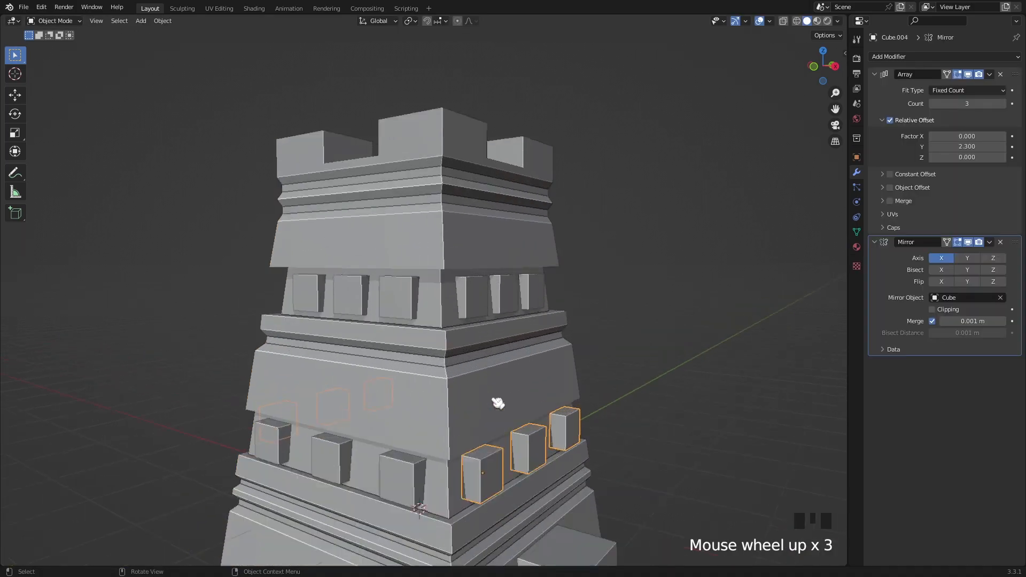
Step: Move the X-mirrored lower block row along X to fit it into the recessed band
{"action": "key", "text": "g"}
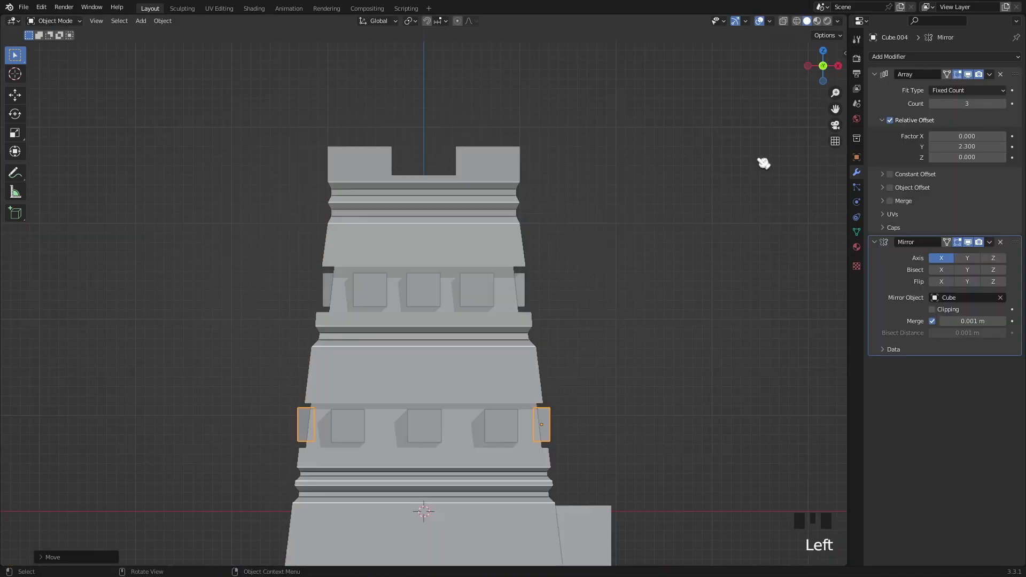
{"action": "key", "text": "g"}
{"action": "key", "text": "x"}
{"action": "left_click", "coordinate": [728, 219]}
Step: Move the Y-mirrored lower block row along Y to fit it into the recessed band
{"action": "left_click", "coordinate": [518, 410]}
{"action": "left_click", "coordinate": [838, 66]}
{"action": "key", "text": "g"}
{"action": "key", "text": "x"}
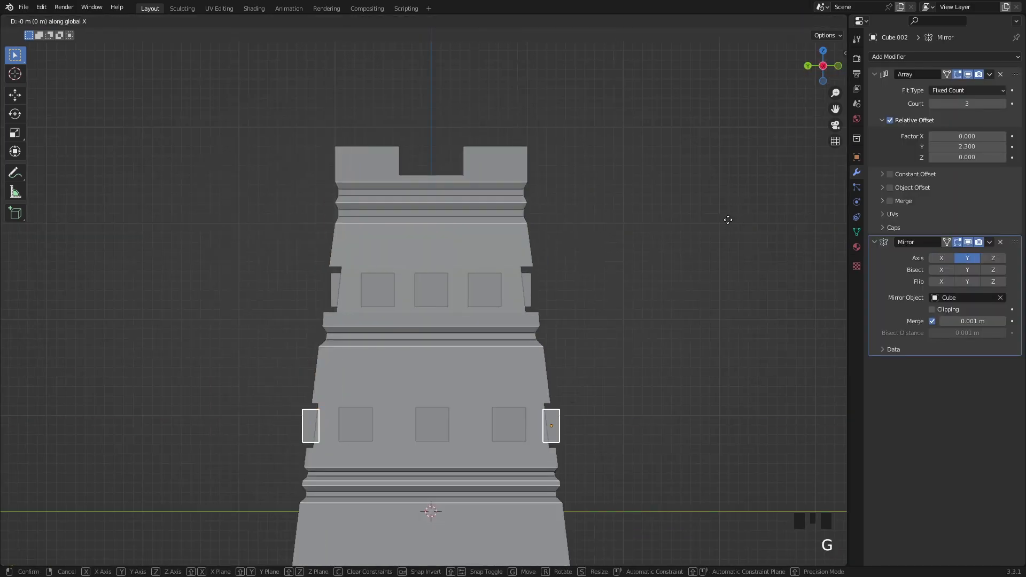
{"action": "left_click", "coordinate": [728, 220]}
{"action": "key", "text": "g"}
{"action": "key", "text": "y"}
{"action": "left_click", "coordinate": [724, 220]}
Step: Add a Boolean modifier to the tower and duplicate it until there are four Difference modifiers
{"action": "left_click_drag", "start_coordinate": [823, 68], "coordinate": [653, 88]}
{"action": "scroll", "coordinate": [466, 262], "scroll_direction": "down", "scroll_amount": 5}
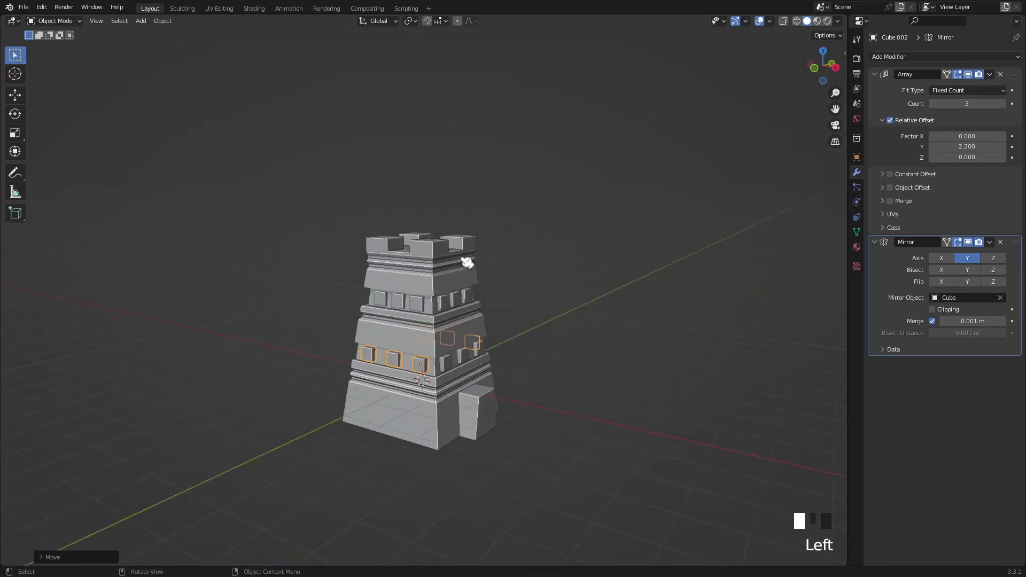
{"action": "left_click", "coordinate": [467, 262]}
{"action": "left_click", "coordinate": [909, 56]}
{"action": "left_click", "coordinate": [810, 103]}
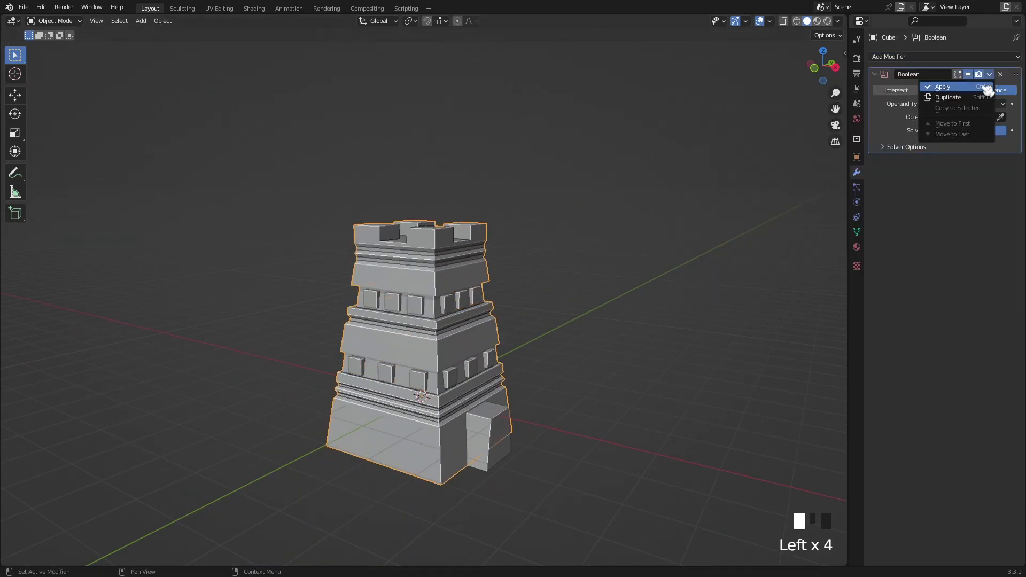
{"action": "left_click", "coordinate": [985, 96]}
{"action": "key", "text": "shift+d"}
{"action": "key", "text": "shift+d"}
Step: Assign the upper block rows Cube.001 and Cube.005 as the cutting objects of the tower's first two Boolean modifiers
{"action": "left_click", "coordinate": [1000, 117]}
{"action": "left_click", "coordinate": [474, 288]}
{"action": "left_click", "coordinate": [478, 273]}
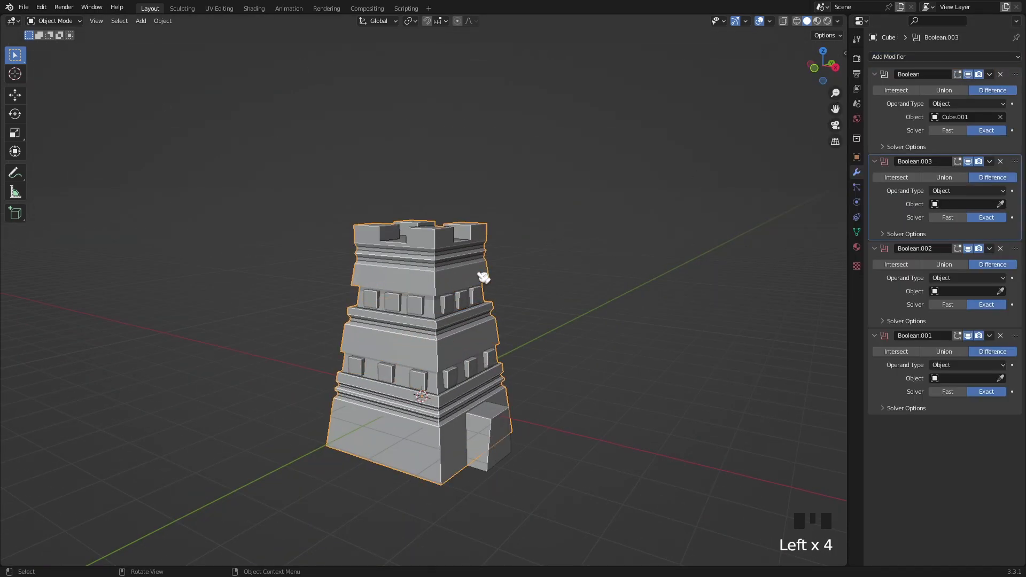
{"action": "left_click", "coordinate": [423, 307]}
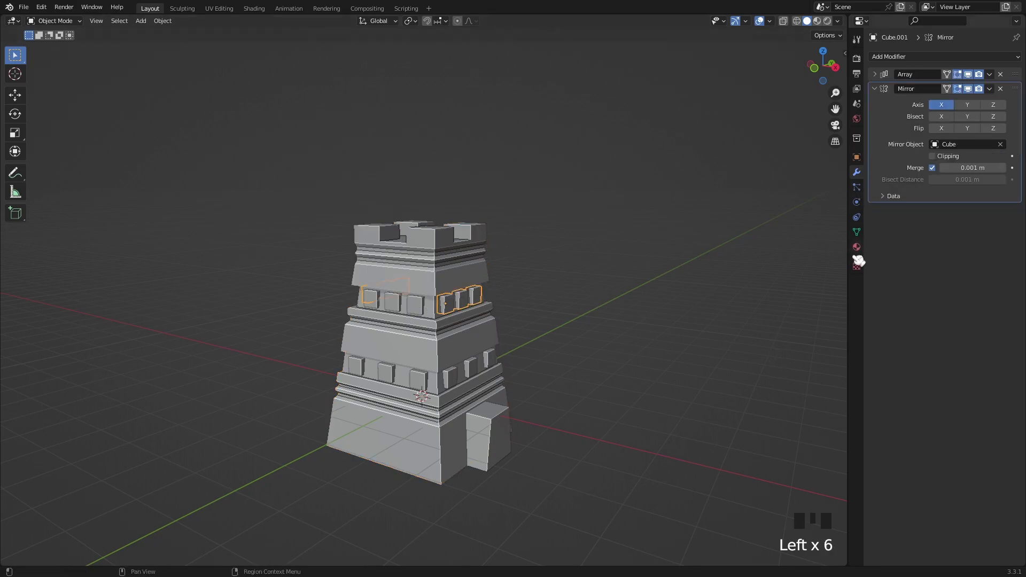
Step: Set the viewport display of all four small block rows to Bounds
{"action": "left_click", "coordinate": [857, 157]}
{"action": "left_click", "coordinate": [902, 326]}
{"action": "left_click", "coordinate": [967, 438]}
{"action": "left_click", "coordinate": [949, 455]}
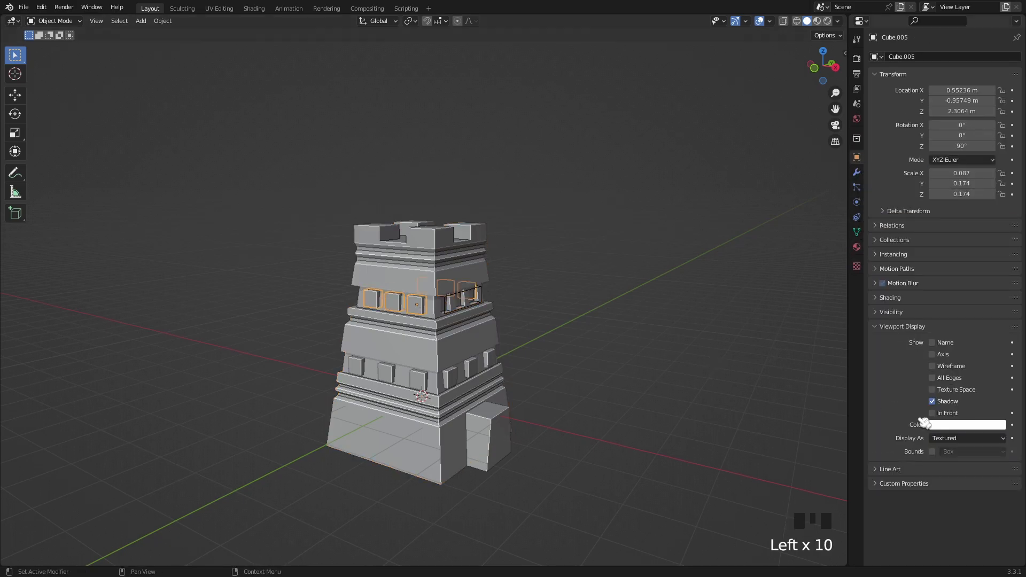
{"action": "left_click", "coordinate": [942, 451]}
{"action": "left_click", "coordinate": [485, 366]}
{"action": "left_click", "coordinate": [968, 438]}
{"action": "left_click", "coordinate": [424, 378]}
{"action": "left_click", "coordinate": [947, 439]}
{"action": "left_click", "coordinate": [942, 450]}
Step: Assign the lower block rows Cube.004 and Cube.002 as cutting objects of the tower's remaining two Boolean modifiers
{"action": "left_click", "coordinate": [417, 257]}
{"action": "left_click", "coordinate": [856, 172]}
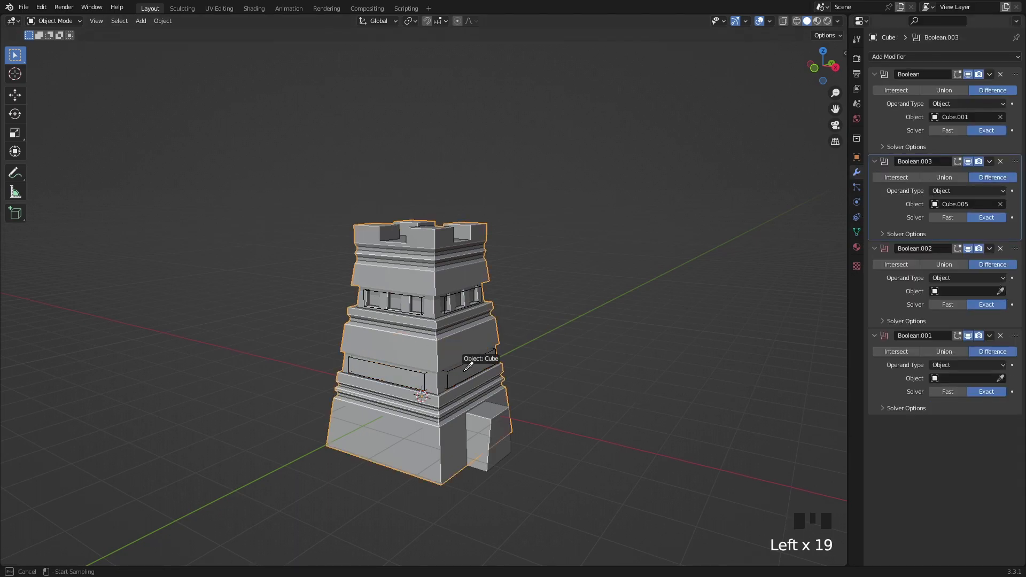
Step: Move the doorway block's outer top edge inward along X so its front slopes like the tower wall
{"action": "left_click", "coordinate": [496, 425]}
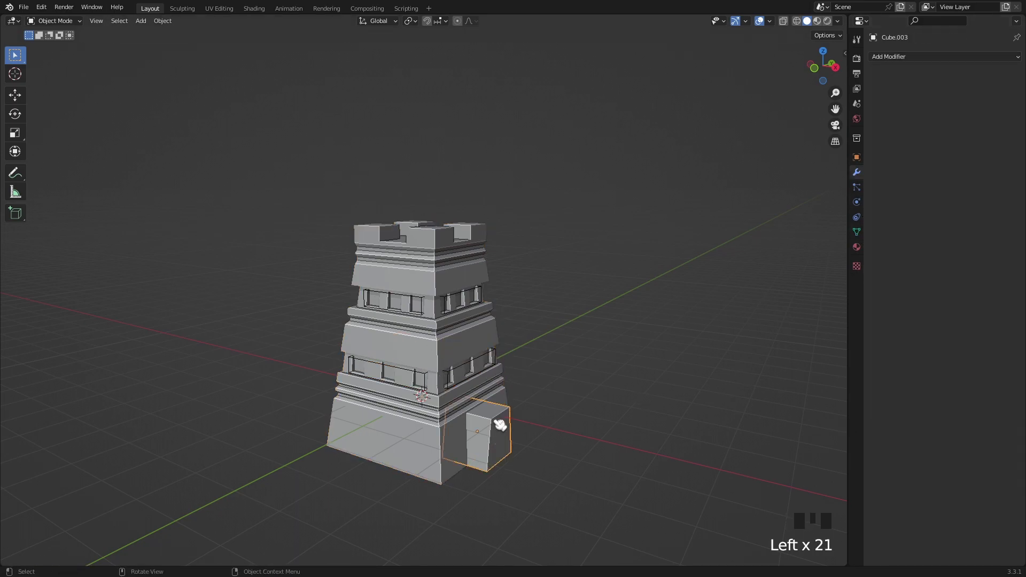
{"action": "key", "text": "Tab"}
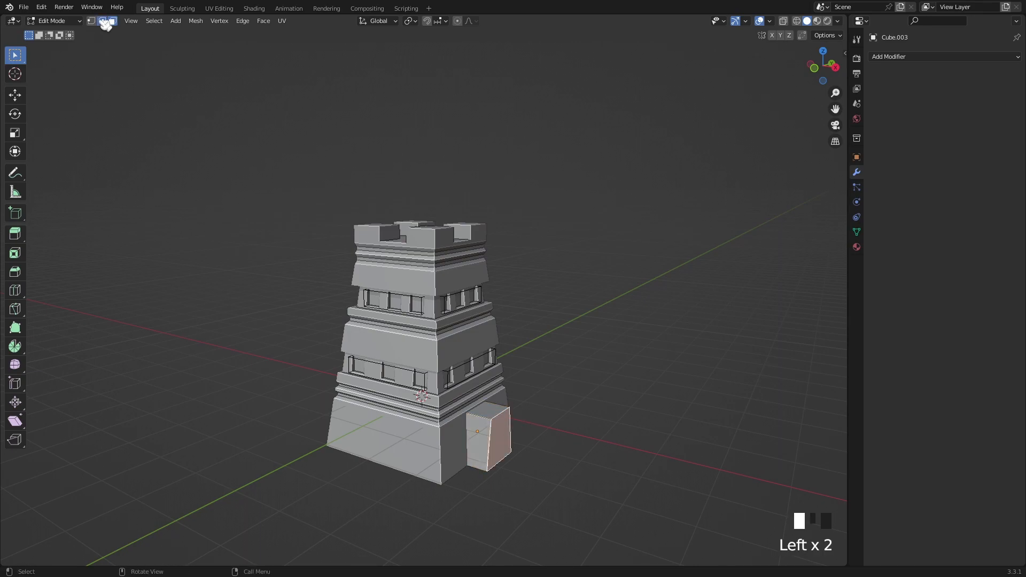
{"action": "left_click", "coordinate": [508, 414]}
{"action": "key", "text": "g"}
{"action": "key", "text": "x"}
{"action": "left_click", "coordinate": [549, 415]}
{"action": "key", "text": "Tab"}
Step: Adjust the doorway block along X and Z to fit the tower's base
{"action": "key", "text": "g"}
{"action": "key", "text": "x"}
{"action": "left_click", "coordinate": [545, 415]}
{"action": "key", "text": "z"}
{"action": "key", "text": "g"}
{"action": "key", "text": "z"}
{"action": "left_click", "coordinate": [549, 422]}
{"action": "key", "text": "Tab"}
{"action": "key", "text": "Tab"}
Step: Duplicate the tower's last Boolean modifier for the doorway block and apply all the tower's Boolean modifiers
{"action": "left_click", "coordinate": [501, 407]}
{"action": "key", "text": "shift+d"}
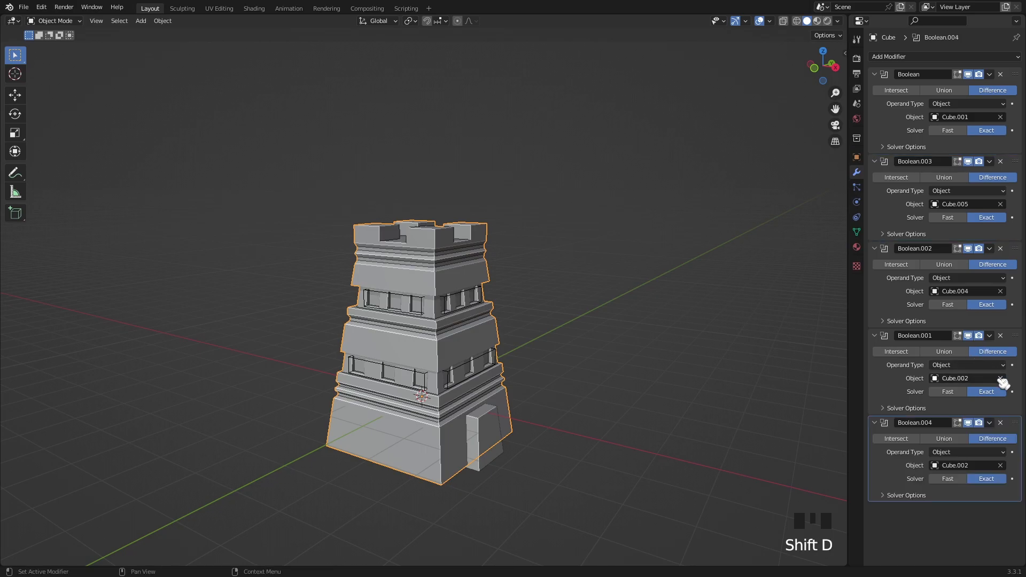
{"action": "key", "text": "ctrl+a"}
{"action": "key", "text": "ctrl+a"}
{"action": "key", "text": "ctrl+a"}
{"action": "key", "text": "ctrl+a"}
{"action": "key", "text": "ctrl+a"}
{"action": "key", "text": "ctrl+a"}
{"action": "key", "text": "ctrl+a"}
Step: Delete the block rows that cut the windows in the tower's two recessed bands
{"action": "left_click", "coordinate": [498, 424]}
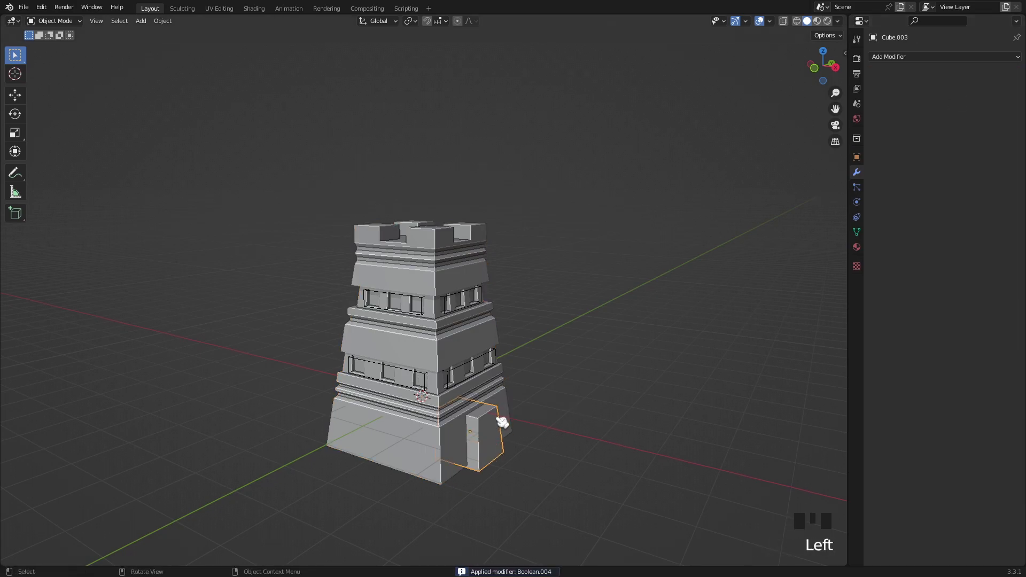
{"action": "left_click", "coordinate": [502, 369]}
{"action": "key", "text": "x"}
{"action": "key", "text": "x"}
{"action": "left_click", "coordinate": [416, 369]}
{"action": "left_click", "coordinate": [421, 300]}
{"action": "key", "text": "x"}
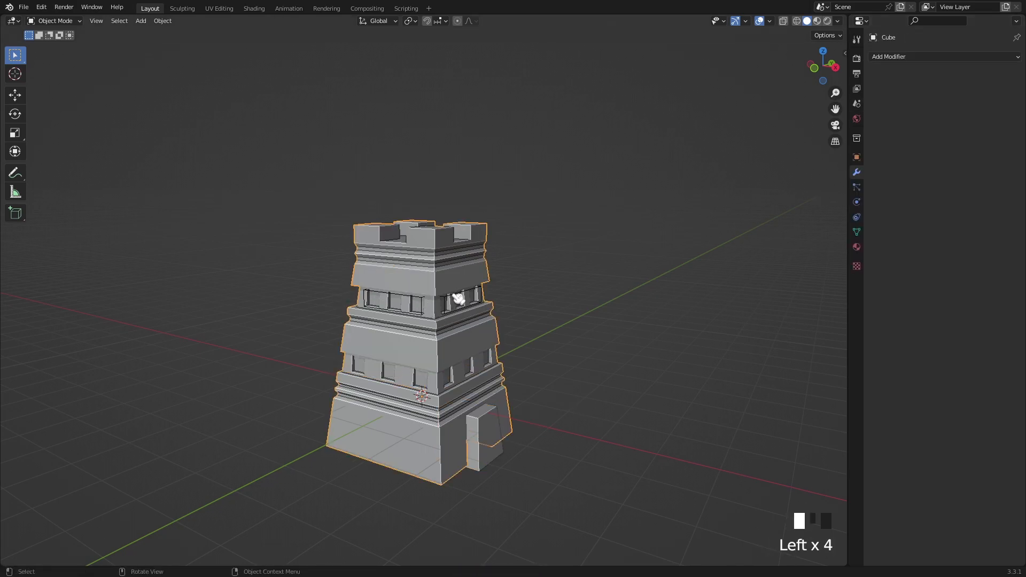
{"action": "left_click", "coordinate": [459, 298]}
{"action": "left_click", "coordinate": [458, 298]}
{"action": "key", "text": "x"}
{"action": "left_click", "coordinate": [422, 298]}
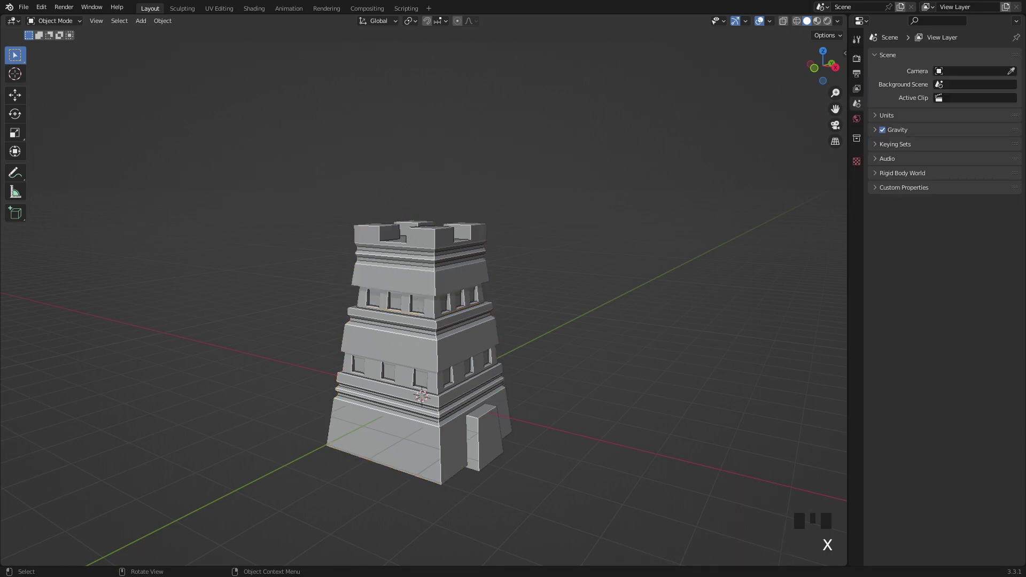
Step: Move the doorway block along Z to align its underside with the tower's base
{"action": "left_click_drag", "start_coordinate": [823, 66], "coordinate": [801, 67]}
{"action": "scroll", "coordinate": [511, 348], "scroll_direction": "down", "scroll_amount": 1}
{"action": "left_click", "coordinate": [462, 420]}
{"action": "left_click", "coordinate": [833, 69]}
{"action": "left_click", "coordinate": [808, 66]}
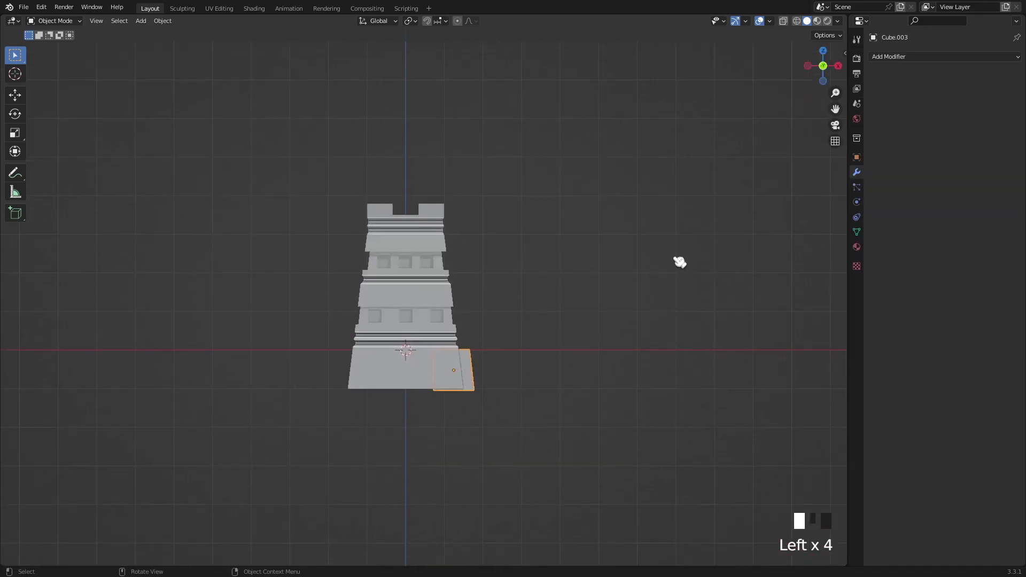
{"action": "scroll", "coordinate": [633, 304], "scroll_direction": "up", "scroll_amount": 3}
{"action": "key", "text": "g"}
{"action": "key", "text": "z"}
{"action": "left_click", "coordinate": [632, 304]}
{"action": "key", "text": "grave"}
{"action": "left_click", "coordinate": [823, 171]}
{"action": "key", "text": "grave"}
{"action": "left_click", "coordinate": [756, 38]}
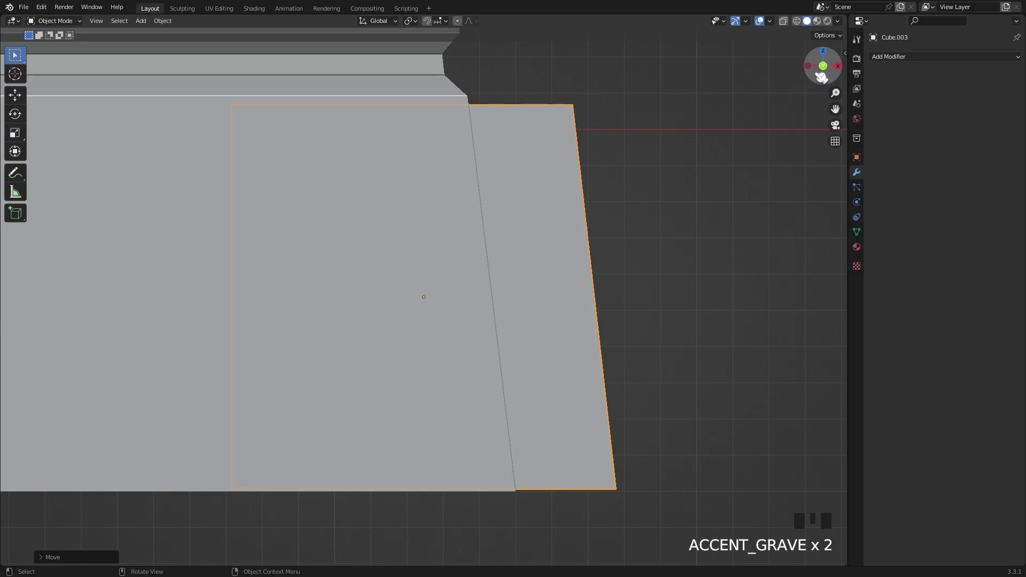
Step: Move the doorway block's inner side outward along X toward the tower wall, leaving a shallow block
{"action": "key", "text": "shift+z"}
{"action": "scroll", "coordinate": [391, 260], "scroll_direction": "down", "scroll_amount": 4}
{"action": "key", "text": "Tab"}
{"action": "left_click", "coordinate": [380, 312]}
{"action": "left_click_drag", "start_coordinate": [310, 239], "coordinate": [374, 320]}
{"action": "key", "text": "g"}
{"action": "key", "text": "x"}
{"action": "right_click", "coordinate": [434, 318]}
{"action": "left_click", "coordinate": [397, 343]}
{"action": "key", "text": "g"}
{"action": "key", "text": "x"}
{"action": "left_click", "coordinate": [470, 334]}
Step: Delete the doorway block's front, back and bottom faces and turn off backface culling in the viewport
{"action": "left_click", "coordinate": [807, 21]}
{"action": "left_click_drag", "start_coordinate": [797, 65], "coordinate": [744, 78]}
{"action": "left_click_drag", "start_coordinate": [823, 65], "coordinate": [879, 67]}
{"action": "left_click", "coordinate": [502, 262]}
{"action": "key", "text": "x"}
{"action": "left_click", "coordinate": [615, 252]}
{"action": "key", "text": "ctrl+z"}
{"action": "key", "text": "x"}
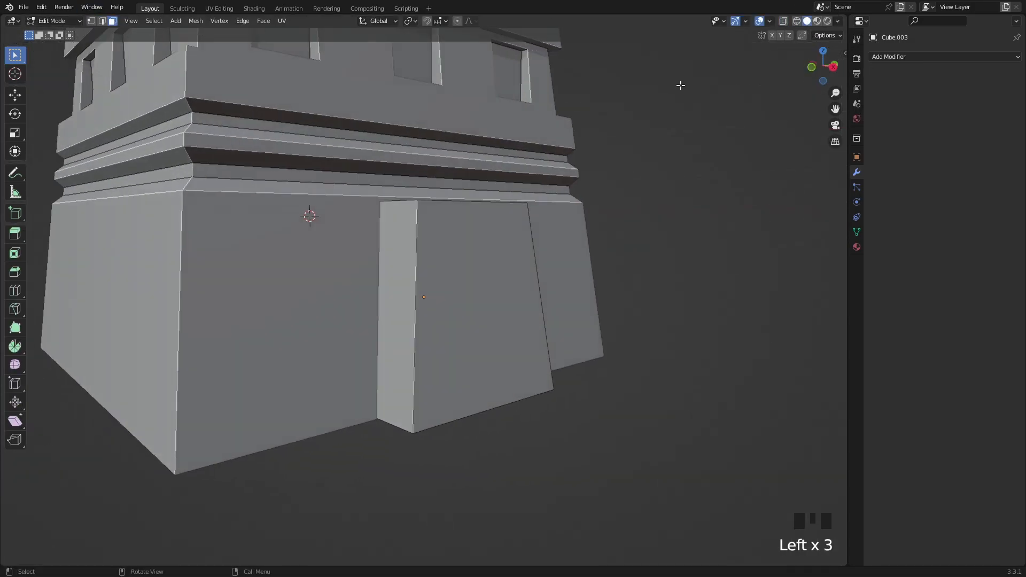
{"action": "left_click", "coordinate": [374, 280]}
{"action": "key", "text": "ctrl+z"}
{"action": "key", "text": "x"}
{"action": "left_click", "coordinate": [460, 386]}
{"action": "left_click", "coordinate": [837, 21]}
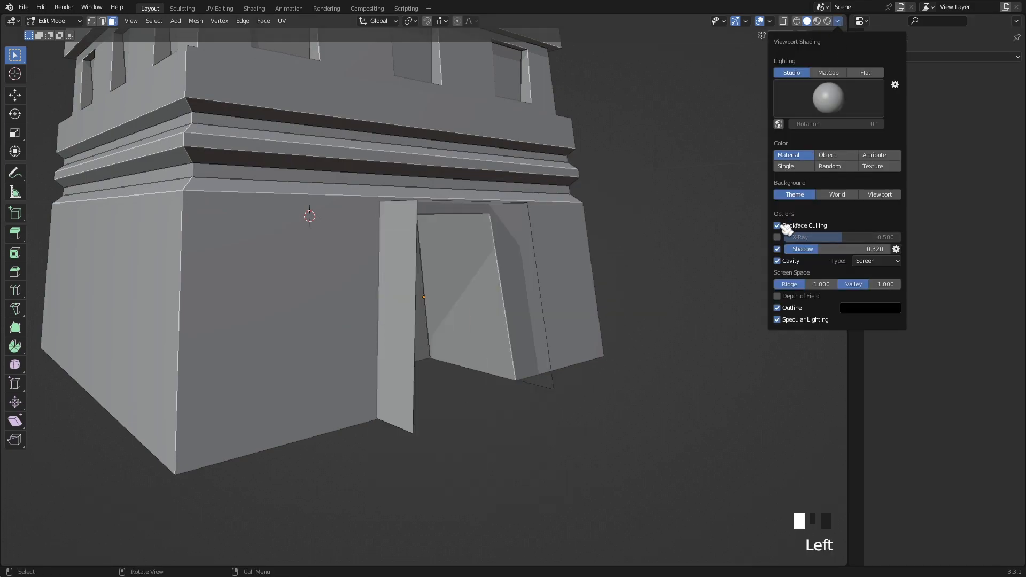
{"action": "left_click", "coordinate": [788, 224]}
{"action": "key", "text": "a"}
{"action": "key", "text": "e"}
{"action": "right_click", "coordinate": [601, 247]}
{"action": "key", "text": "s"}
{"action": "key", "text": "shift+z"}
{"action": "right_click", "coordinate": [590, 265]}
{"action": "key", "text": "s"}
{"action": "right_click", "coordinate": [590, 257]}
{"action": "key", "text": "s"}
{"action": "right_click", "coordinate": [596, 254]}
{"action": "key", "text": "s"}
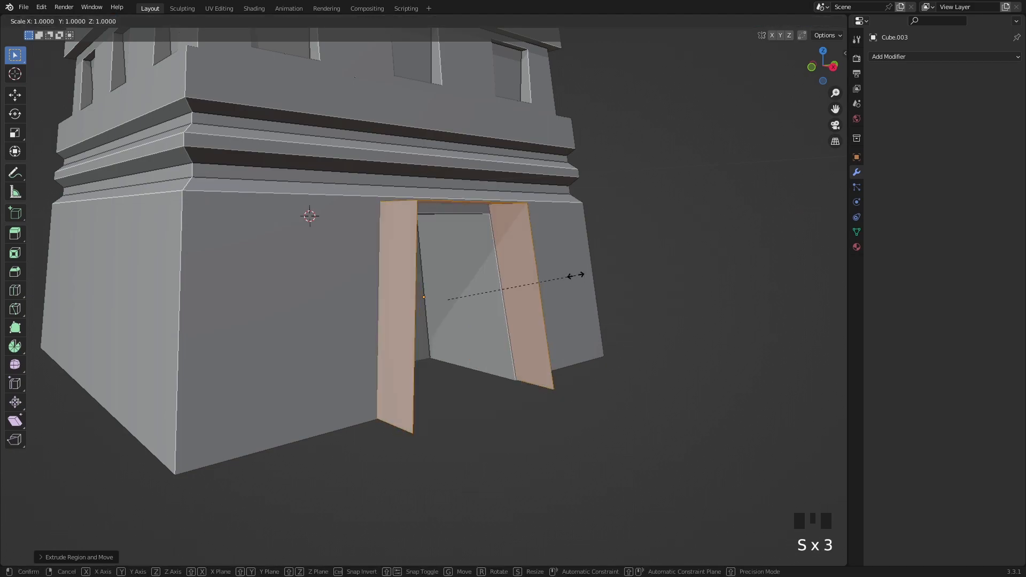
{"action": "right_click", "coordinate": [588, 274]}
{"action": "key", "text": "ctrl+z"}
{"action": "key", "text": "ctrl+z"}
{"action": "key", "text": "a"}
{"action": "key", "text": "e"}
{"action": "right_click", "coordinate": [613, 268]}
{"action": "key", "text": "shift+s"}
{"action": "key", "text": "shift+s"}
{"action": "key", "text": "ctrl+s"}
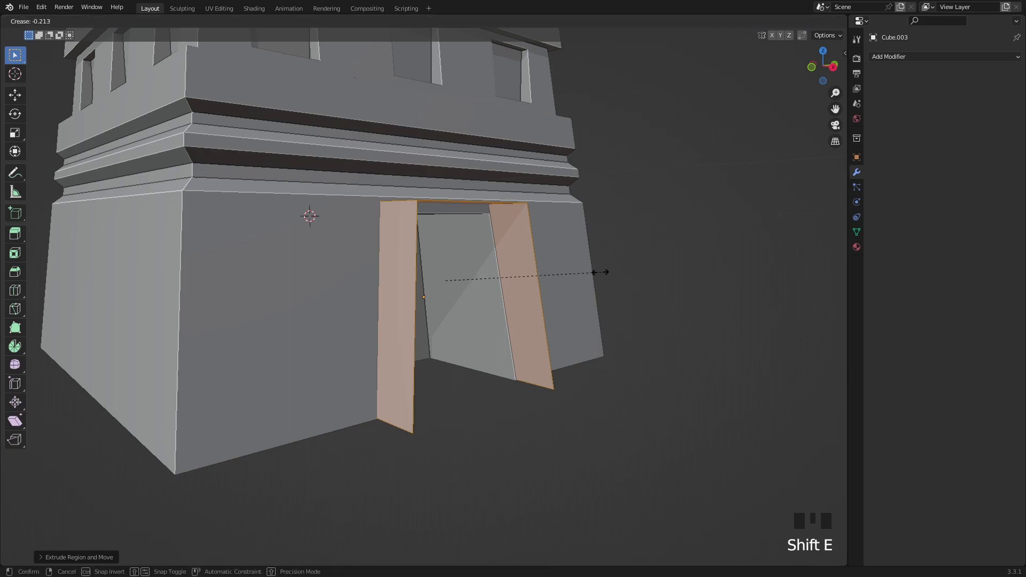
{"action": "key", "text": "s"}
{"action": "right_click", "coordinate": [603, 251]}
{"action": "key", "text": "ctrl+z"}
{"action": "left_click_drag", "start_coordinate": [823, 65], "coordinate": [745, 138]}
{"action": "key", "text": "s"}
{"action": "right_click", "coordinate": [659, 214]}
{"action": "key", "text": "shift+s"}
{"action": "key", "text": "shift+s"}
{"action": "left_click", "coordinate": [612, 229]}
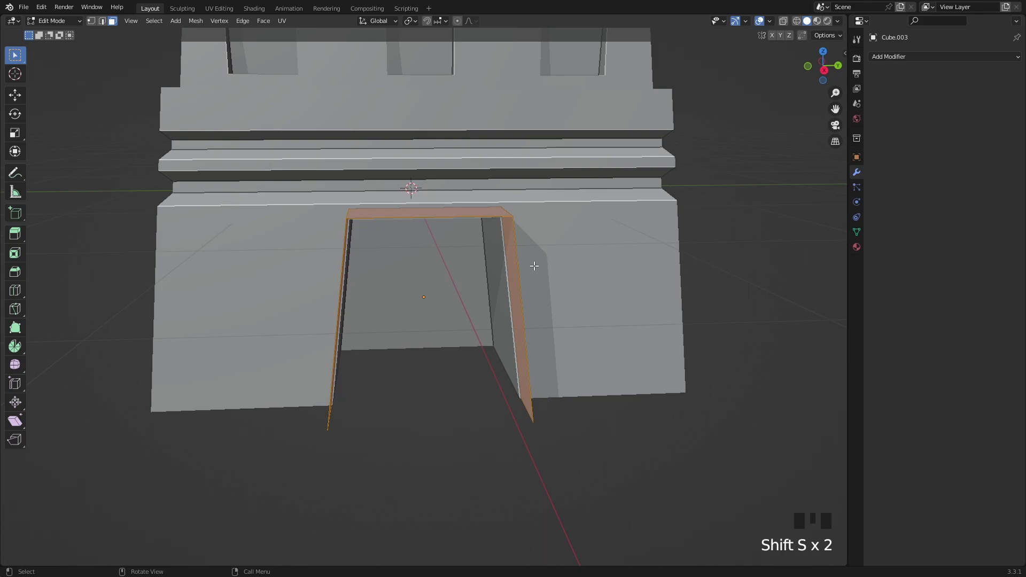
{"action": "key", "text": "s"}
{"action": "right_click", "coordinate": [581, 237]}
{"action": "key", "text": "e"}
{"action": "right_click", "coordinate": [611, 211]}
{"action": "key", "text": "s"}
{"action": "right_click", "coordinate": [671, 189]}
{"action": "key", "text": "ctrl+z"}
{"action": "key", "text": "ctrl+z"}
{"action": "key", "text": "ctrl+z"}
{"action": "key", "text": "ctrl+z"}
{"action": "key", "text": "ctrl+z"}
{"action": "key", "text": "x"}
{"action": "left_click", "coordinate": [549, 278]}
{"action": "key", "text": "e"}
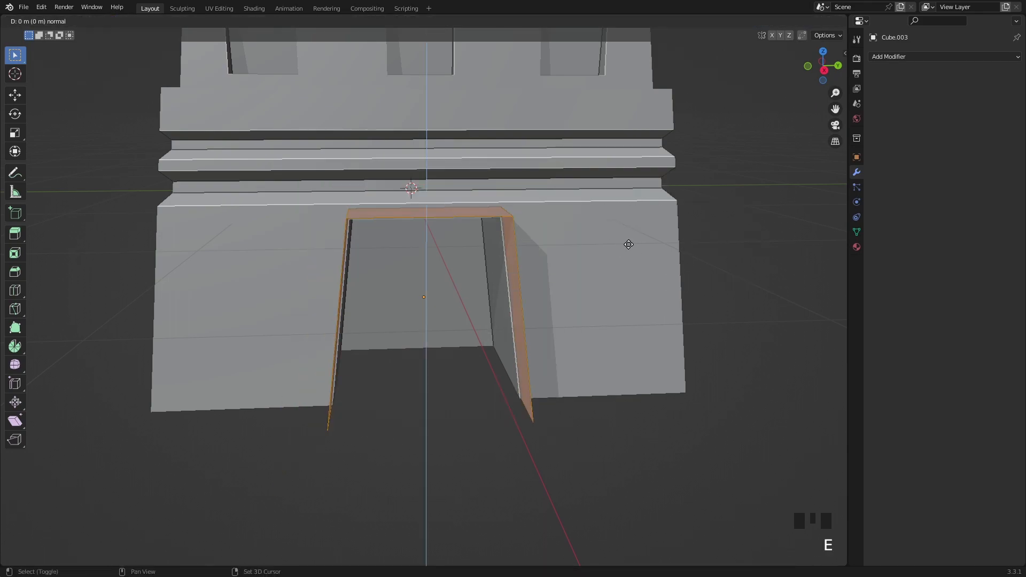
{"action": "right_click", "coordinate": [612, 251]}
{"action": "key", "text": "shift+s"}
{"action": "key", "text": "Escape"}
{"action": "key", "text": "shift+e"}
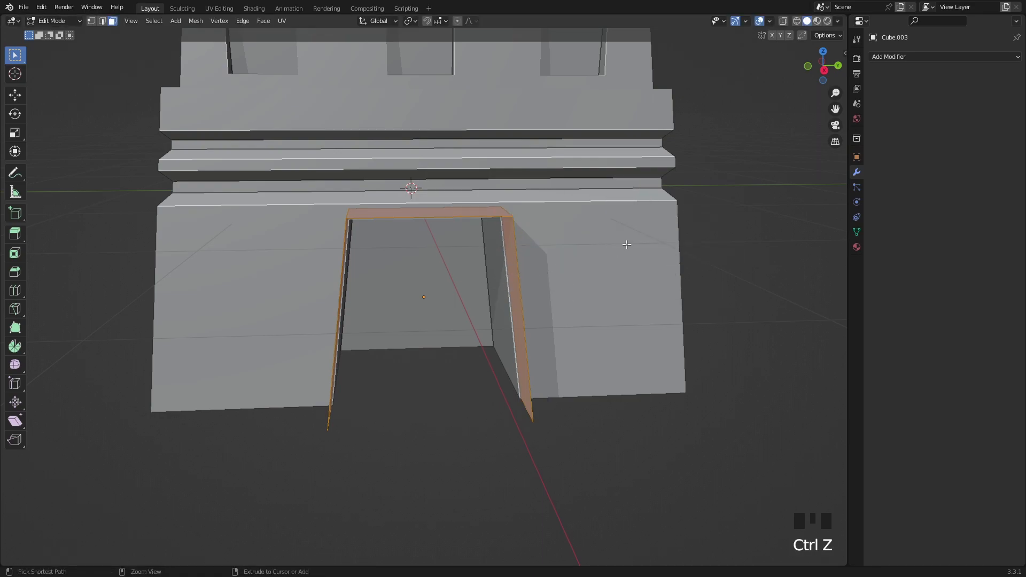
{"action": "key", "text": "ctrl+z"}
Step: Extrude the remaining doorway faces and scale them inward to give the door frame thickness
{"action": "key", "text": "e"}
{"action": "key", "text": "s"}
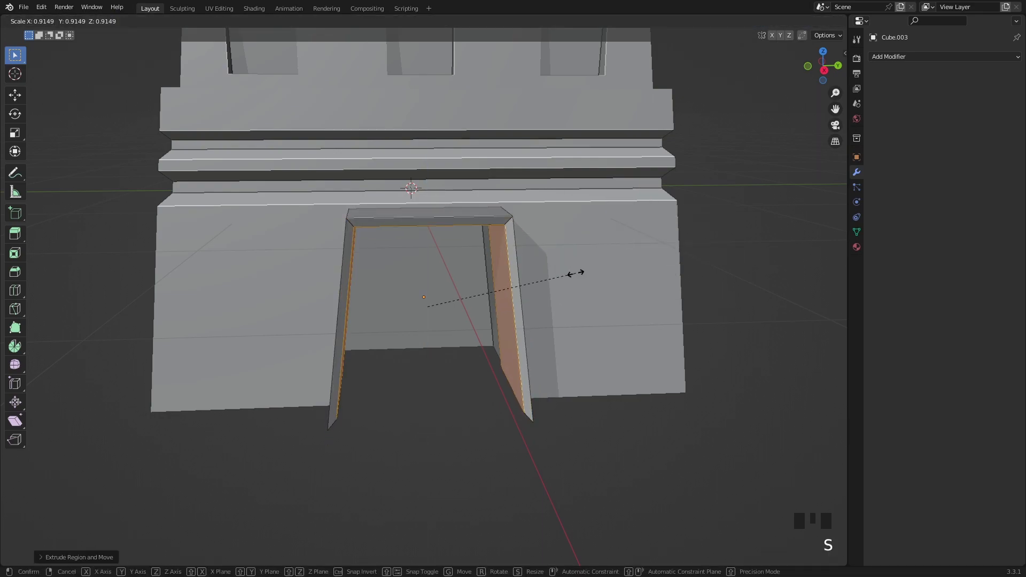
{"action": "left_click", "coordinate": [556, 282]}
Step: Turn on snapping and move the frame's inner bottom edges down along Z by about 0.1 m to the tower's base level
{"action": "left_click", "coordinate": [809, 66]}
{"action": "left_click_drag", "start_coordinate": [809, 67], "coordinate": [730, 67]}
{"action": "left_click", "coordinate": [349, 373], "text": "shift"}
{"action": "left_click_drag", "start_coordinate": [823, 80], "coordinate": [827, 84]}
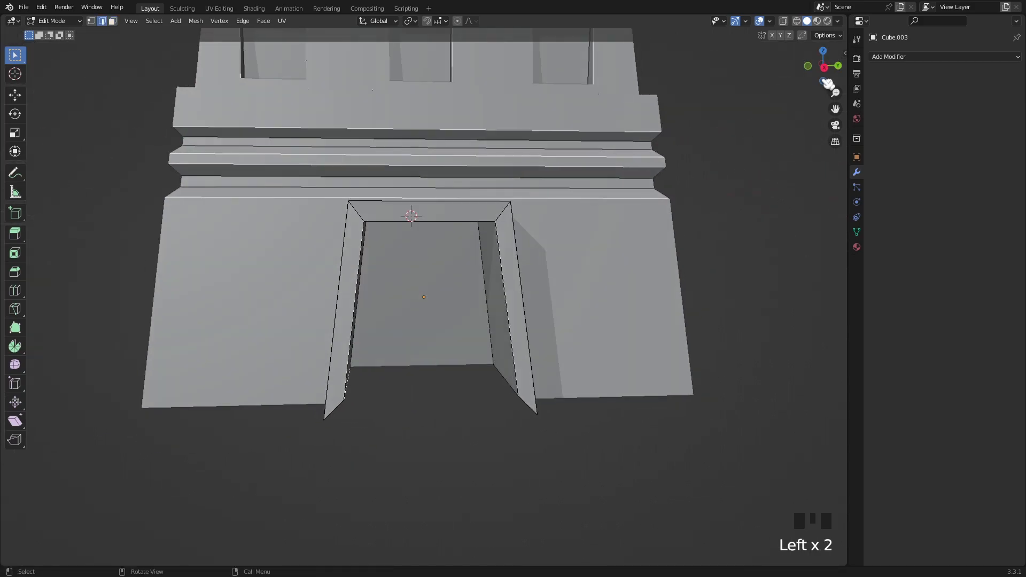
{"action": "left_click", "coordinate": [824, 67]}
{"action": "key", "text": "g"}
{"action": "right_click", "coordinate": [659, 151]}
{"action": "left_click", "coordinate": [427, 21]}
{"action": "left_click", "coordinate": [442, 20]}
{"action": "left_click", "coordinate": [452, 63]}
{"action": "left_click", "coordinate": [796, 21]}
{"action": "key", "text": "g"}
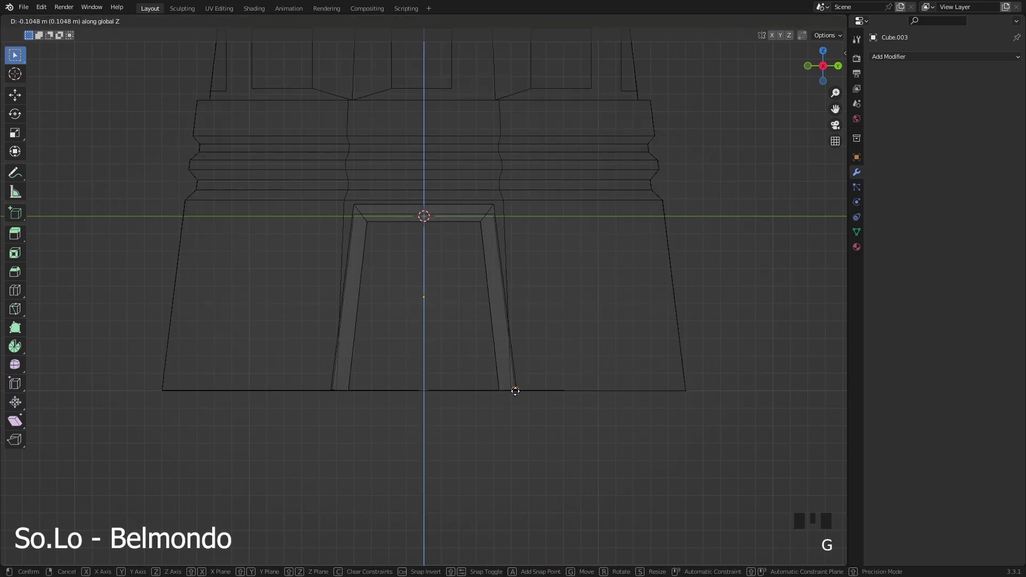
{"action": "left_click", "coordinate": [517, 389]}
{"action": "left_click", "coordinate": [807, 21]}
{"action": "left_click_drag", "start_coordinate": [816, 56], "coordinate": [831, 68]}
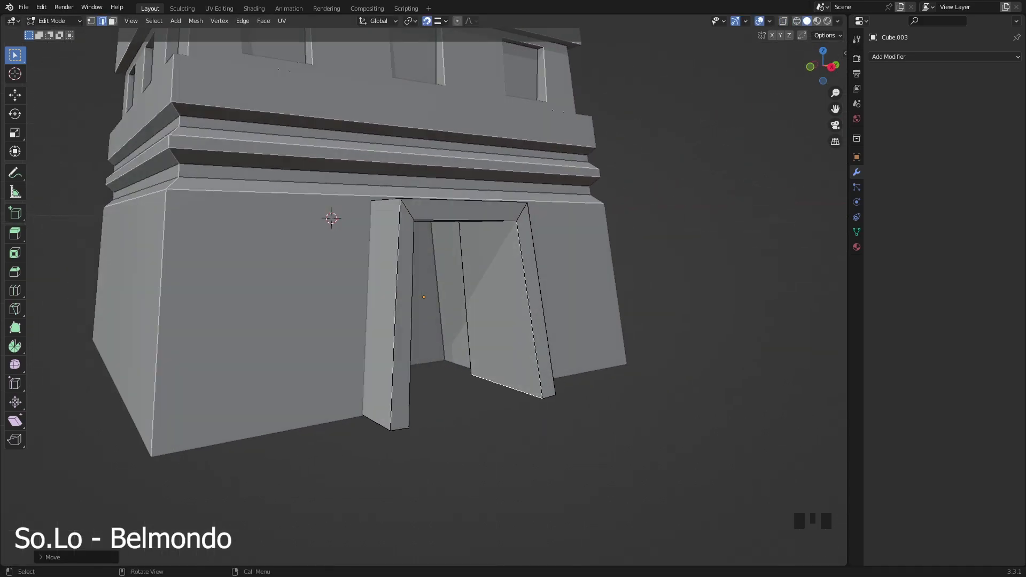
Step: Add a cube and scale it down to roughly the size of the doorway
{"action": "key", "text": "Tab"}
{"action": "key", "text": "shift+a"}
{"action": "left_click", "coordinate": [625, 126]}
{"action": "scroll", "coordinate": [664, 206], "scroll_direction": "down", "scroll_amount": 2}
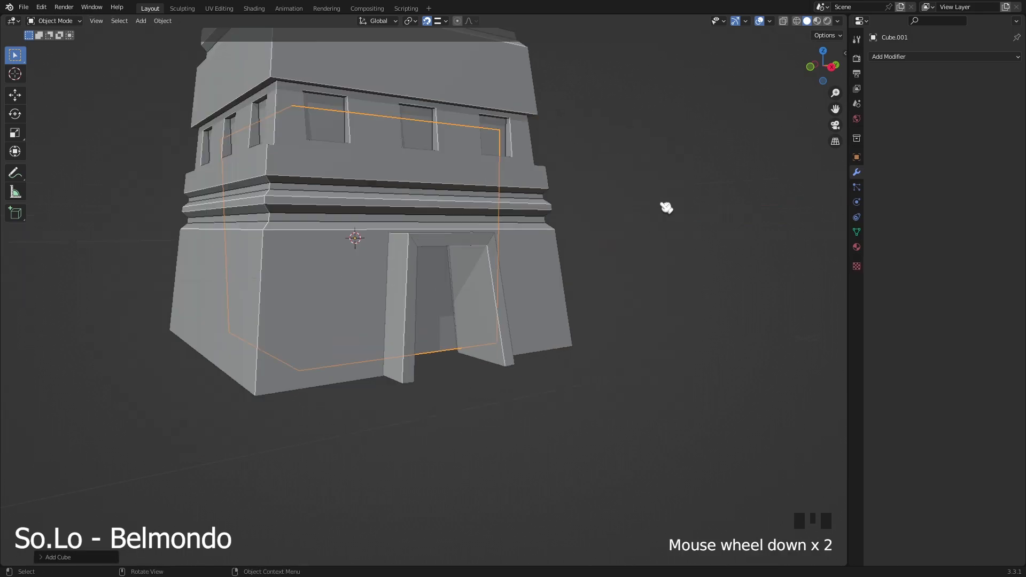
{"action": "left_click", "coordinate": [832, 66]}
{"action": "key", "text": "s"}
{"action": "left_click", "coordinate": [545, 187]}
Step: Turn off snapping and move the cube down along Z so its underside sits at the tower's base in the doorway
{"action": "key", "text": "g"}
{"action": "key", "text": "z"}
{"action": "right_click", "coordinate": [537, 237]}
{"action": "left_click", "coordinate": [430, 22]}
{"action": "key", "text": "g"}
{"action": "key", "text": "z"}
{"action": "left_click", "coordinate": [477, 169]}
{"action": "key", "text": "g"}
{"action": "key", "text": "z"}
{"action": "left_click", "coordinate": [482, 169]}
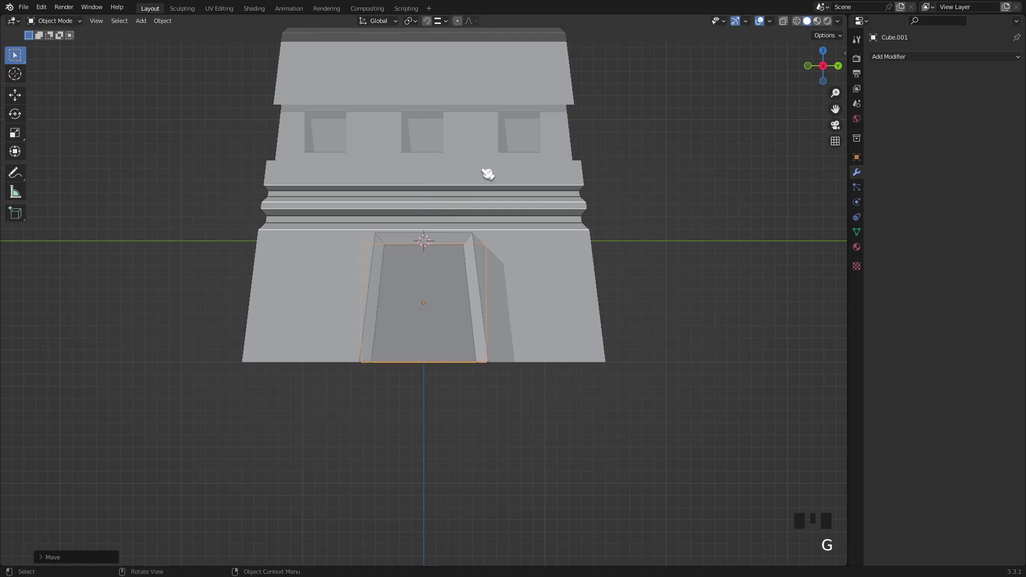
Step: Scale the cube along Y and X and move it along X so it sits inside the doorway
{"action": "key", "text": "s"}
{"action": "key", "text": "y"}
{"action": "left_click", "coordinate": [589, 192]}
{"action": "left_click", "coordinate": [838, 65]}
{"action": "key", "text": "s"}
{"action": "key", "text": "x"}
{"action": "left_click", "coordinate": [298, 304]}
{"action": "key", "text": "g"}
{"action": "key", "text": "x"}
{"action": "left_click", "coordinate": [507, 292]}
Step: Scale the doorway cube's mesh along Y to fit between the sides of the door frame
{"action": "mouse_move", "coordinate": [823, 66]}
{"action": "left_mouse_down"}
{"action": "mouse_move", "coordinate": [812, 72]}
{"action": "mouse_move", "coordinate": [834, 67]}
{"action": "left_mouse_up"}
{"action": "key", "text": "Tab"}
{"action": "key", "text": "s"}
{"action": "key", "text": "y"}
{"action": "left_click", "coordinate": [570, 251]}
{"action": "key", "text": "Tab"}
Step: Add a cylinder and isolate it for mesh editing in a wireframe view from above
{"action": "key", "text": "shift+a"}
{"action": "left_click", "coordinate": [585, 276]}
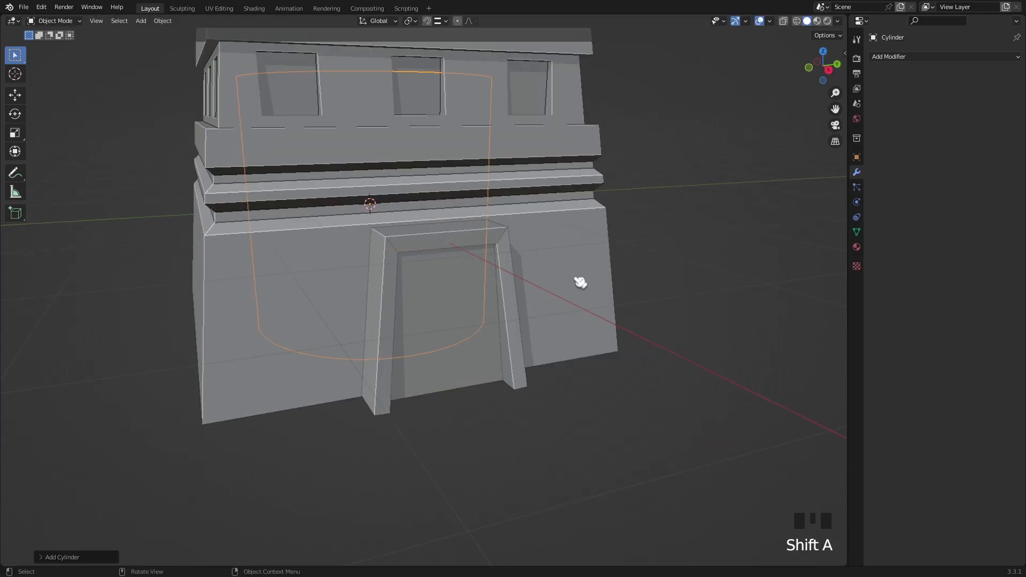
{"action": "key", "text": "KP_Decimal"}
{"action": "key", "text": "Tab"}
{"action": "left_click", "coordinate": [823, 50]}
{"action": "scroll", "coordinate": [411, 167], "scroll_direction": "down", "scroll_amount": 4}
{"action": "key", "text": "Tab"}
{"action": "key", "text": "Tab"}
{"action": "key", "text": "Tab"}
{"action": "left_click", "coordinate": [796, 21]}
Step: Delete the vertices of the cylinder's lower half, leaving a half circle
{"action": "left_click_drag", "start_coordinate": [310, 301], "coordinate": [581, 399]}
{"action": "key", "text": "x"}
{"action": "left_click", "coordinate": [507, 300]}
{"action": "key", "text": "ctrl+z"}
{"action": "key", "text": "x"}
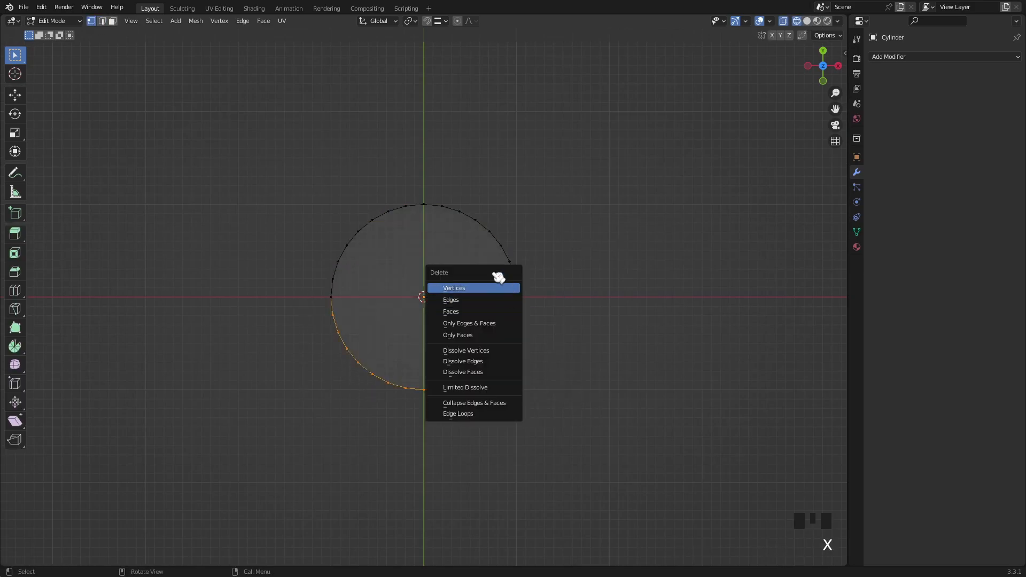
{"action": "left_click", "coordinate": [499, 287]}
Step: Extrude the half circle's outline and flatten the new edge to give the arch straight sides
{"action": "key", "text": "Tab"}
{"action": "key", "text": "Tab"}
{"action": "key", "text": "a"}
{"action": "key", "text": "e"}
{"action": "right_click", "coordinate": [711, 143]}
{"action": "key", "text": "g"}
{"action": "key", "text": "z"}
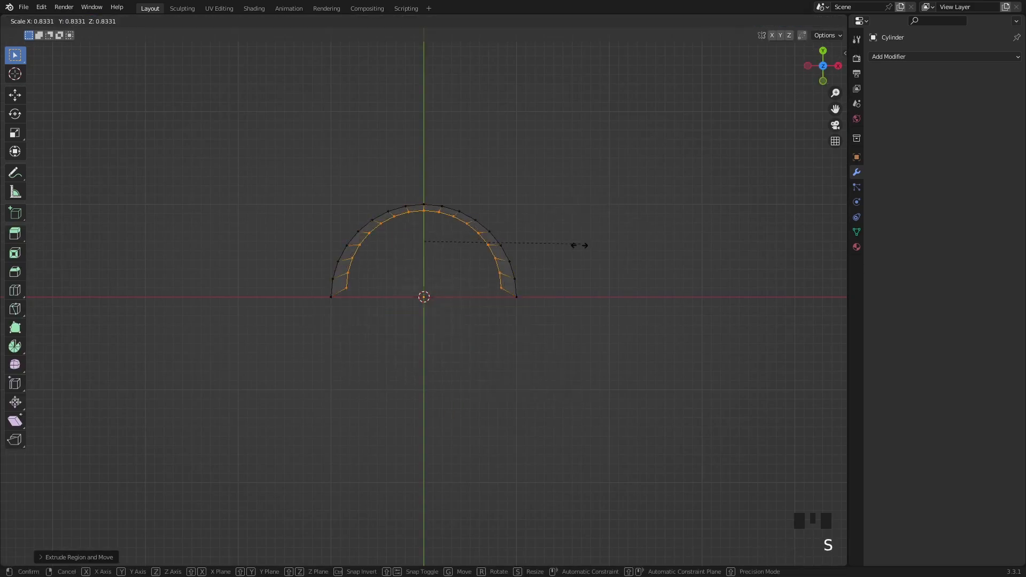
{"action": "left_click", "coordinate": [492, 488]}
{"action": "key", "text": "s"}
{"action": "key", "text": "z"}
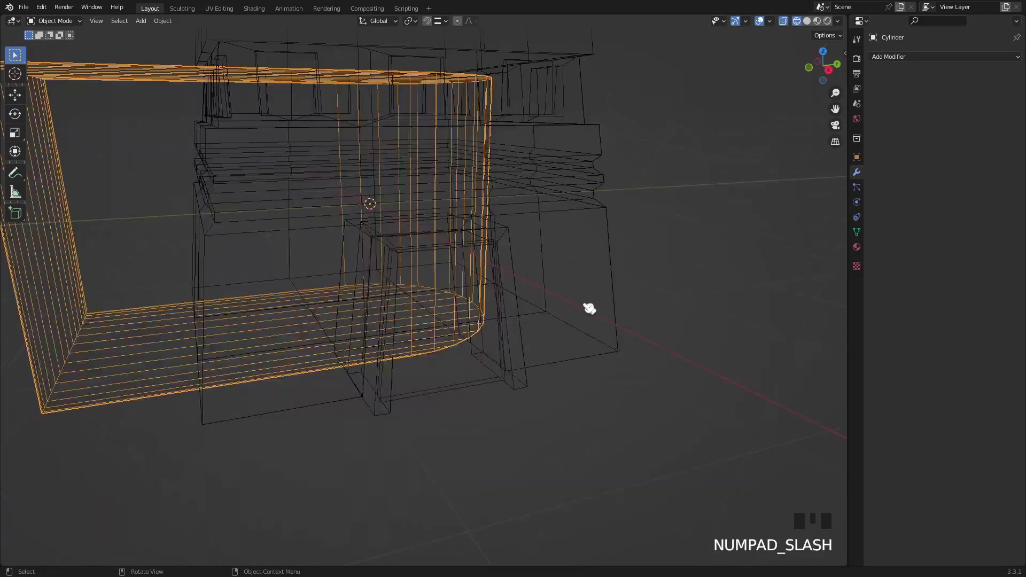
Step: Rotate the arched shape 90 degrees so it stands upright and scale it down to fit the doorway
{"action": "key", "text": "r"}
{"action": "middle_click_drag", "start_coordinate": [582, 168], "coordinate": [453, 138]}
{"action": "type", "text": "r90"}
{"action": "left_click", "coordinate": [432, 130]}
{"action": "left_click", "coordinate": [829, 71]}
{"action": "key", "text": "s"}
{"action": "left_click", "coordinate": [500, 210]}
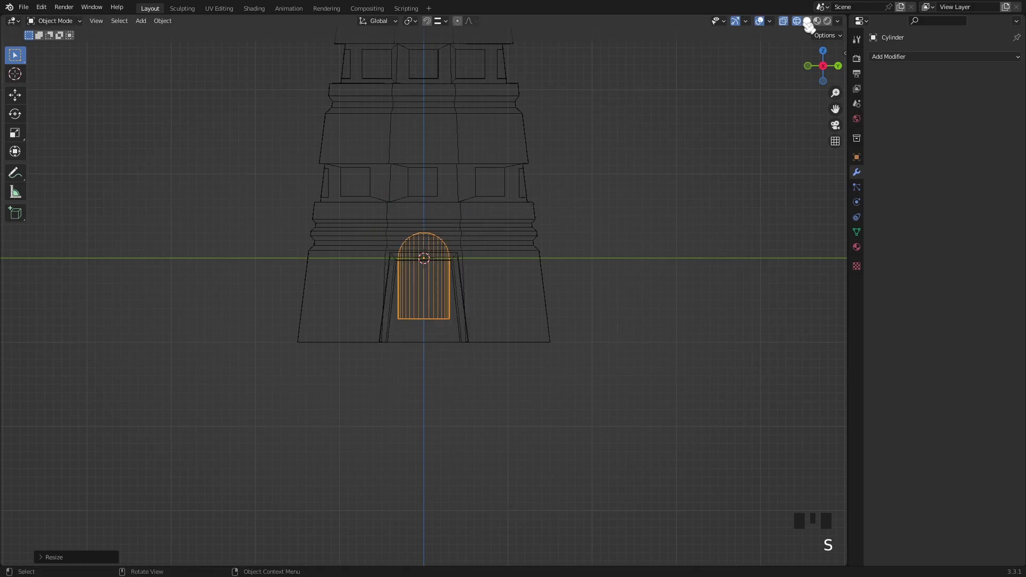
Step: Return to solid shading and move the arched shape along Z and X into the block in the doorway
{"action": "left_click", "coordinate": [807, 21]}
{"action": "key", "text": "g"}
{"action": "key", "text": "z"}
{"action": "left_click", "coordinate": [631, 194]}
{"action": "left_click", "coordinate": [807, 68]}
{"action": "key", "text": "g"}
{"action": "key", "text": "x"}
{"action": "left_click", "coordinate": [831, 179]}
Step: Cut the arch out of the doorway block with an applied Boolean modifier and delete the arched cutter
{"action": "left_click_drag", "start_coordinate": [839, 64], "coordinate": [754, 76]}
{"action": "left_click", "coordinate": [469, 267]}
{"action": "scroll", "coordinate": [470, 268], "scroll_direction": "up", "scroll_amount": 2}
{"action": "left_click", "coordinate": [892, 57]}
{"action": "left_click", "coordinate": [792, 109]}
{"action": "key", "text": "ctrl+a"}
{"action": "left_click", "coordinate": [463, 309]}
{"action": "key", "text": "x"}
{"action": "left_click", "coordinate": [462, 310]}
Step: Delete the leftover face inside the doorway block's arched opening
{"action": "left_click", "coordinate": [463, 314]}
{"action": "key", "text": "Tab"}
{"action": "left_click", "coordinate": [450, 336]}
{"action": "key", "text": "x"}
{"action": "left_click", "coordinate": [428, 279]}
{"action": "key", "text": "Tab"}
{"action": "scroll", "coordinate": [458, 300], "scroll_direction": "up", "scroll_amount": 11}
{"action": "scroll", "coordinate": [550, 304], "scroll_direction": "down", "scroll_amount": 13}
{"action": "scroll", "coordinate": [550, 305], "scroll_direction": "down", "scroll_amount": 1}
{"action": "left_click", "coordinate": [553, 304]}
{"action": "scroll", "coordinate": [836, 102], "scroll_direction": "down", "scroll_amount": 3}
{"action": "left_click_drag", "start_coordinate": [826, 67], "coordinate": [848, 132]}
{"action": "key", "text": "shift+a"}
{"action": "key", "text": "Tab"}
{"action": "key", "text": "3"}
{"action": "key", "text": "Tab"}
{"action": "key", "text": "Tab"}
{"action": "left_click", "coordinate": [383, 327]}
{"action": "left_click", "coordinate": [344, 305], "text": "shift"}
{"action": "scroll", "coordinate": [536, 278], "scroll_direction": "up", "scroll_amount": 2}
{"action": "key", "text": "Tab"}
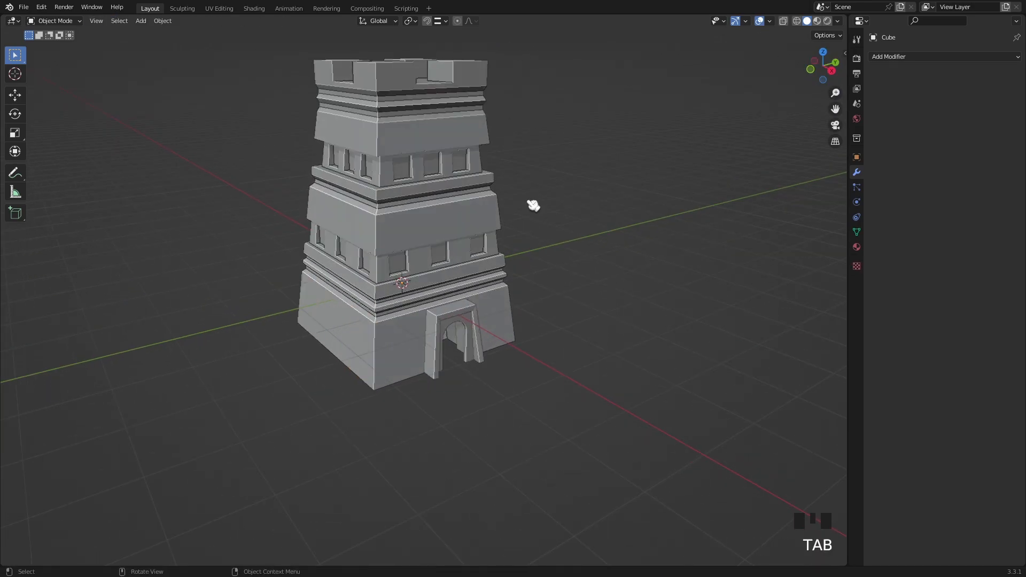
Step: Add a cube, move it along Y to the tower's side wall and scale it down to about half size
{"action": "key", "text": "shift+a"}
{"action": "left_click", "coordinate": [576, 216]}
{"action": "left_click", "coordinate": [831, 70]}
{"action": "key", "text": "g"}
{"action": "key", "text": "g"}
{"action": "key", "text": "y"}
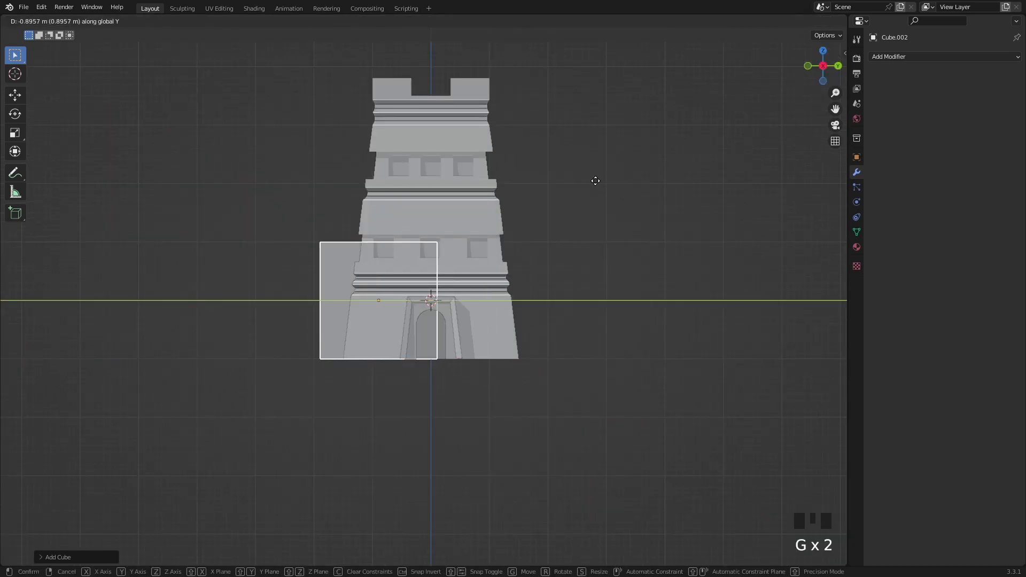
{"action": "left_click", "coordinate": [567, 193]}
{"action": "key", "text": "s"}
{"action": "left_click", "coordinate": [444, 245]}
Step: Thin the cube into a slab, tilt it to match the sloping wall, and lower it along Z by about 0.6 m
{"action": "key", "text": "Tab"}
{"action": "key", "text": "s"}
{"action": "key", "text": "y"}
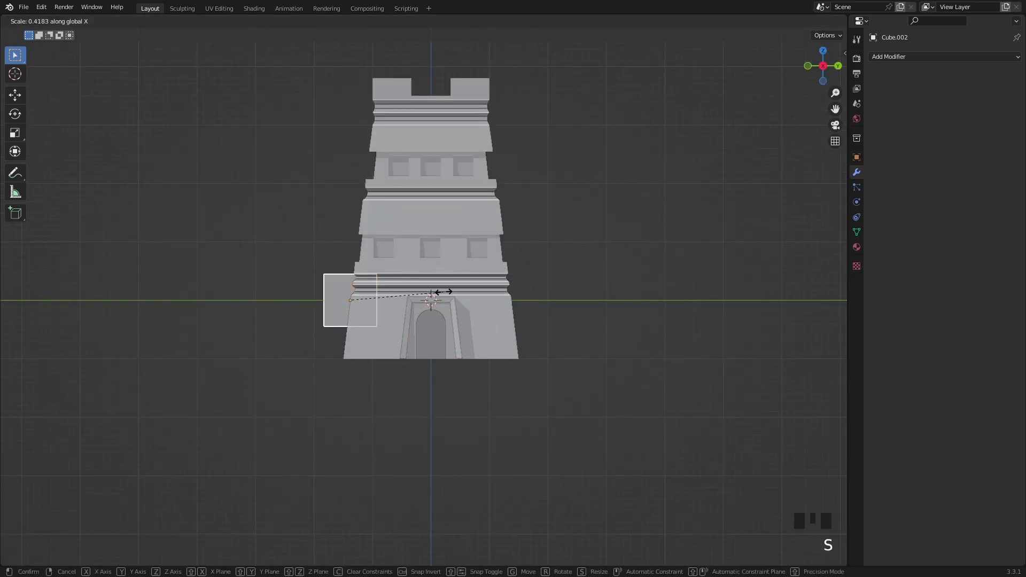
{"action": "left_click", "coordinate": [436, 297]}
{"action": "key", "text": "r"}
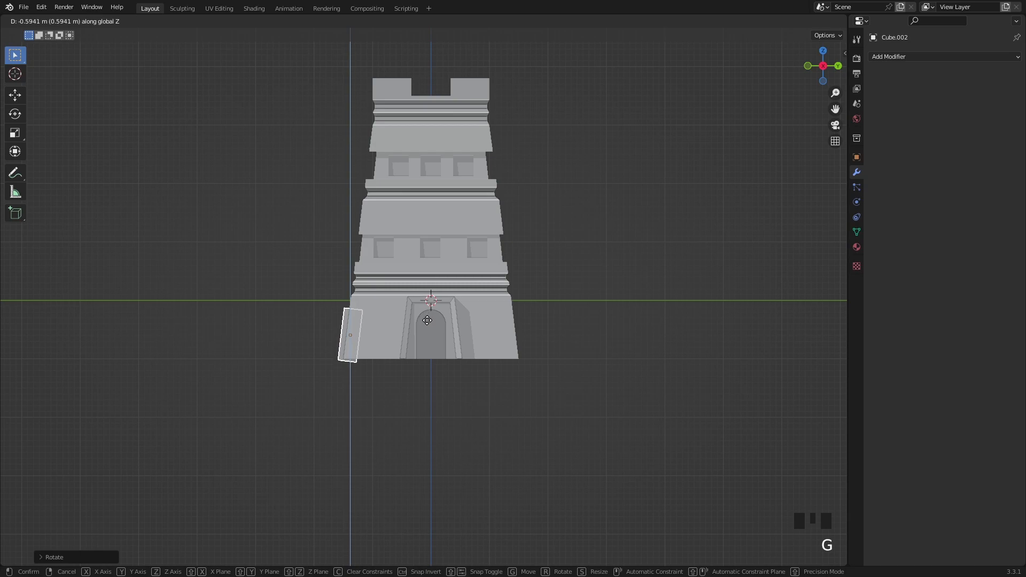
{"action": "left_click", "coordinate": [427, 319]}
{"action": "scroll", "coordinate": [431, 322], "scroll_direction": "up", "scroll_amount": 3}
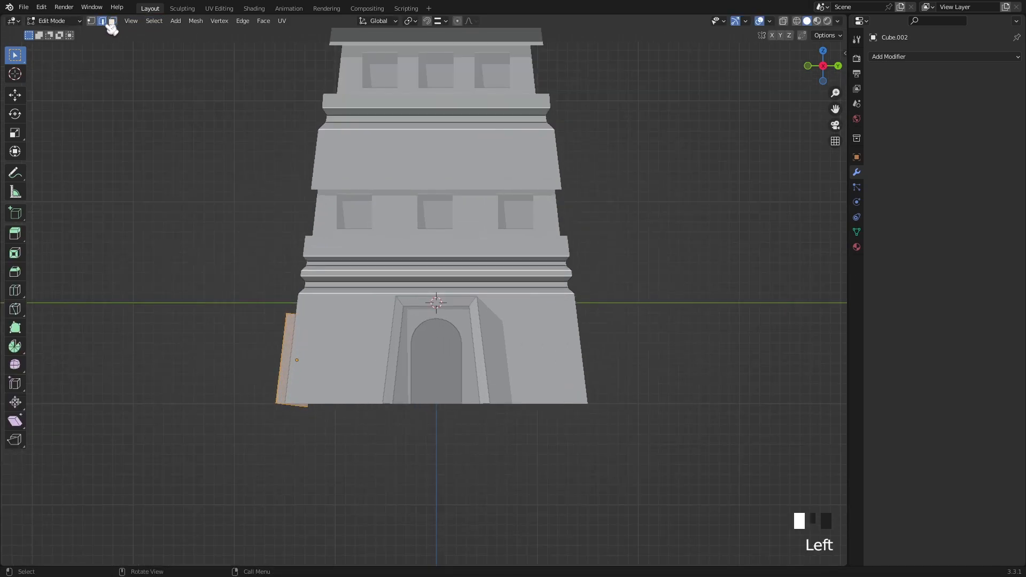
Step: Move the tilted slab's lower outer edge along Z to the tower's base level
{"action": "left_click", "coordinate": [796, 21]}
{"action": "left_click_drag", "start_coordinate": [298, 402], "coordinate": [323, 423]}
{"action": "key", "text": "g"}
{"action": "key", "text": "z"}
{"action": "right_click", "coordinate": [338, 408]}
{"action": "key", "text": "g"}
{"action": "key", "text": "g"}
{"action": "key", "text": "z"}
{"action": "left_click", "coordinate": [385, 402]}
{"action": "key", "text": "Tab"}
{"action": "left_click", "coordinate": [807, 22]}
Step: Scale the slab along X to narrow it into a buttress on the wall
{"action": "left_click_drag", "start_coordinate": [823, 65], "coordinate": [81, 69]}
{"action": "key", "text": "s"}
{"action": "right_click", "coordinate": [331, 278]}
{"action": "key", "text": "s"}
{"action": "key", "text": "x"}
{"action": "left_click", "coordinate": [405, 345]}
{"action": "scroll", "coordinate": [405, 345], "scroll_direction": "down", "scroll_amount": 3}
{"action": "key", "text": "g"}
{"action": "key", "text": "x"}
{"action": "right_click", "coordinate": [442, 351]}
{"action": "left_click", "coordinate": [427, 21]}
{"action": "key", "text": "g"}
{"action": "key", "text": "x"}
{"action": "right_click", "coordinate": [462, 208]}
Step: Add a Mirror modifier on X and Y with Cube as mirror object, and move the buttress along X to space the copies
{"action": "left_click", "coordinate": [899, 58]}
{"action": "left_click", "coordinate": [819, 181]}
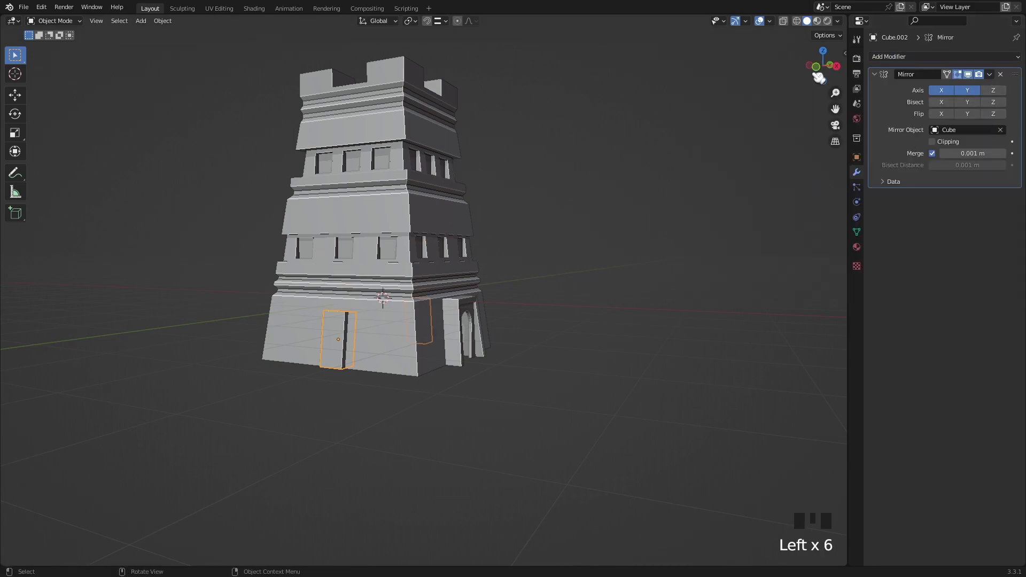
{"action": "left_click", "coordinate": [816, 67]}
{"action": "key", "text": "g"}
{"action": "key", "text": "x"}
{"action": "left_click", "coordinate": [541, 261]}
{"action": "key", "text": "g"}
{"action": "left_click", "coordinate": [674, 215]}
Step: Try a single-segment bevel on the buttress's upper outer edge
{"action": "key", "text": "Tab"}
{"action": "key", "text": "Tab"}
{"action": "key", "text": "Tab"}
{"action": "left_click", "coordinate": [744, 78]}
{"action": "left_click_drag", "start_coordinate": [823, 66], "coordinate": [764, 70]}
{"action": "key", "text": "Tab"}
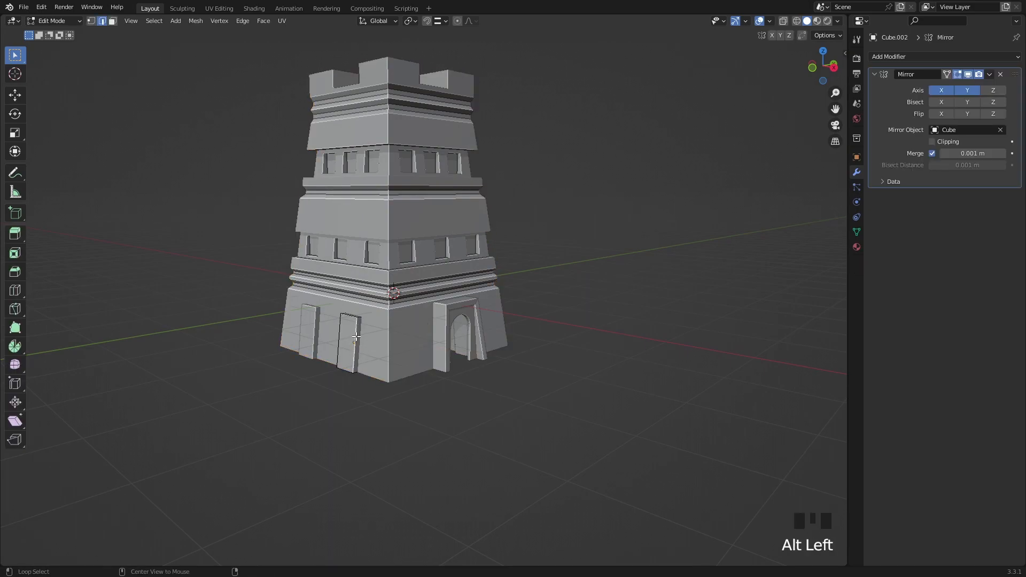
{"action": "left_click", "coordinate": [342, 316]}
{"action": "key", "text": "g"}
{"action": "key", "text": "g"}
{"action": "right_click", "coordinate": [351, 312]}
{"action": "key", "text": "ctrl+b"}
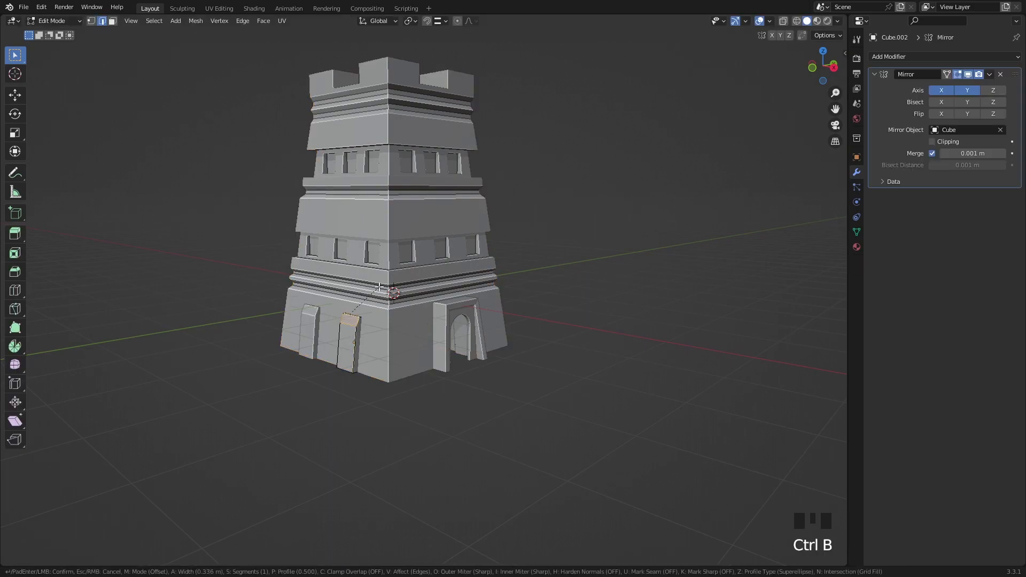
{"action": "left_click", "coordinate": [390, 307]}
{"action": "key", "text": "Tab"}
{"action": "key", "text": "ctrl+a"}
{"action": "key", "text": "Tab"}
Step: Undo the bevel and the other recent edits on the buttress
{"action": "key", "text": "ctrl+z"}
{"action": "key", "text": "ctrl+z"}
{"action": "key", "text": "ctrl+z"}
{"action": "key", "text": "ctrl+z"}
{"action": "key", "text": "ctrl+z"}
{"action": "key", "text": "ctrl+z"}
{"action": "key", "text": "ctrl+z"}
{"action": "key", "text": "ctrl+z"}
{"action": "key", "text": "ctrl+z"}
{"action": "key", "text": "ctrl+z"}
Step: Isolate the buttress in local view and move its wall-side face along local Y to thin it
{"action": "key", "text": "KP_Divide"}
{"action": "key", "text": "Tab"}
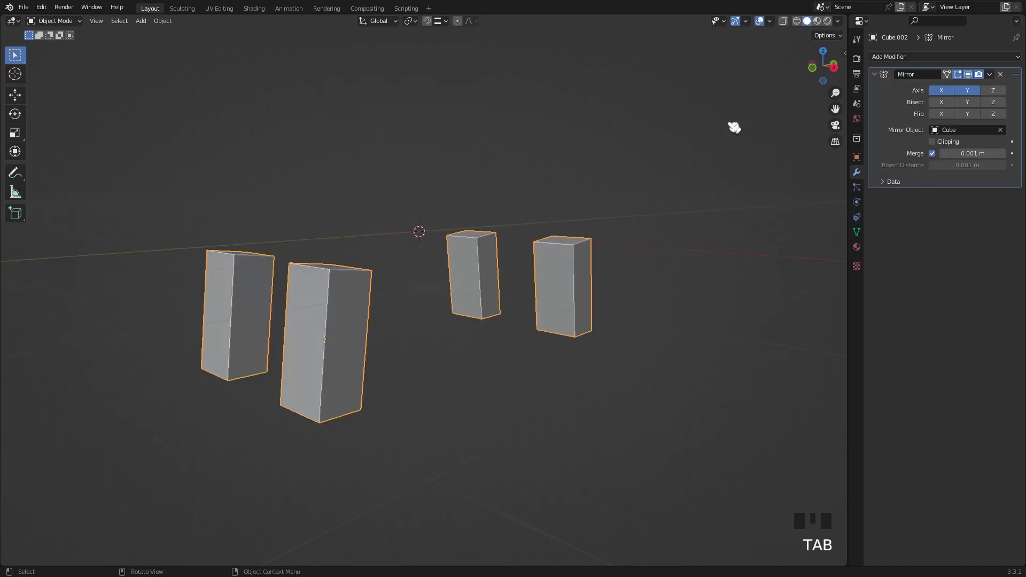
{"action": "left_click_drag", "start_coordinate": [806, 67], "coordinate": [732, 67]}
{"action": "key", "text": "Tab"}
{"action": "left_click", "coordinate": [113, 21]}
{"action": "key", "text": "g"}
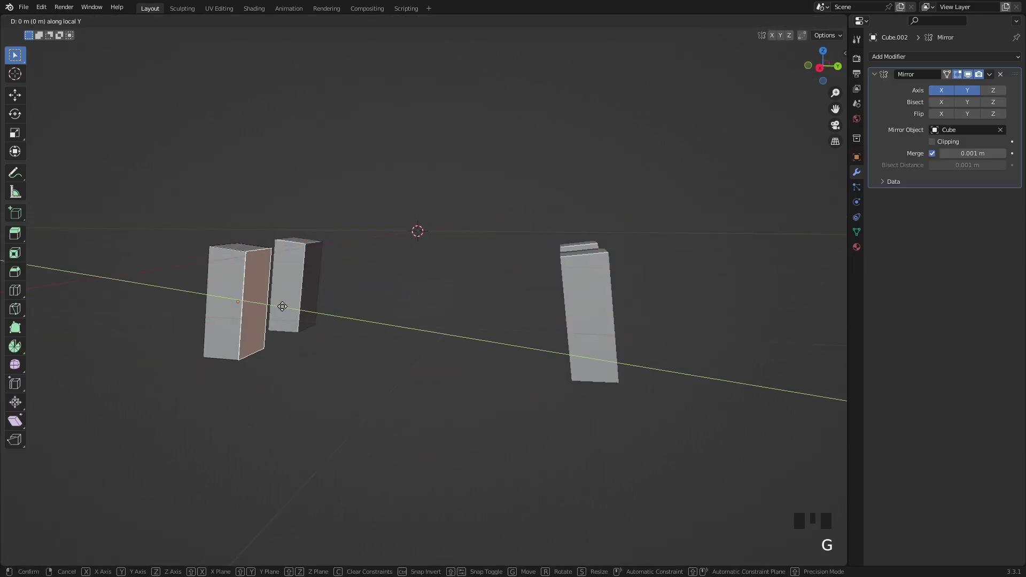
{"action": "key", "text": "KP_Divide"}
{"action": "key", "text": "Tab"}
{"action": "key", "text": "KP_Divide"}
{"action": "key", "text": "Tab"}
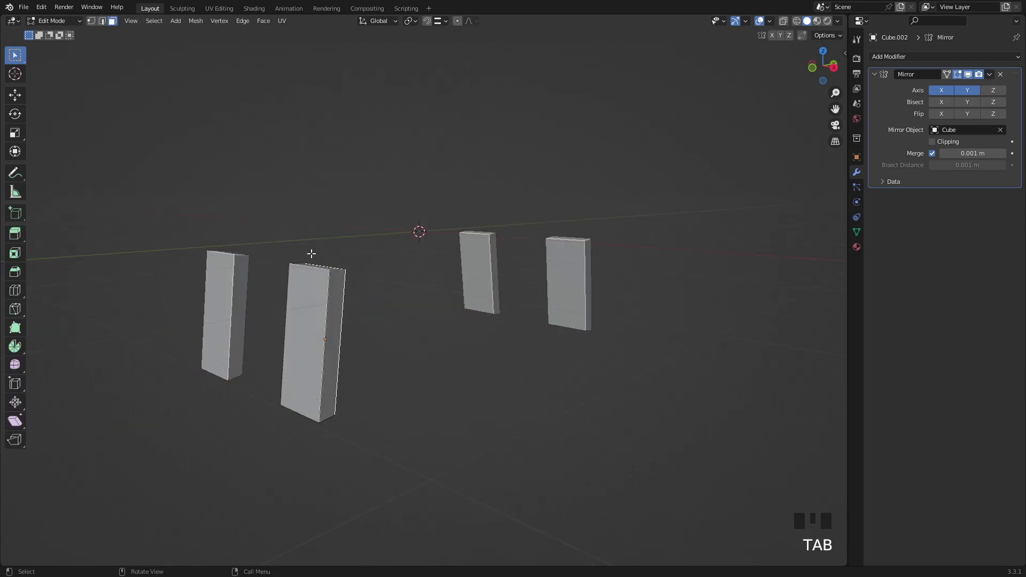
Step: Bevel the buttress's upper outer edge 2.13 m wide with 18 segments and the Crown Molding custom profile
{"action": "key", "text": "ctrl+b"}
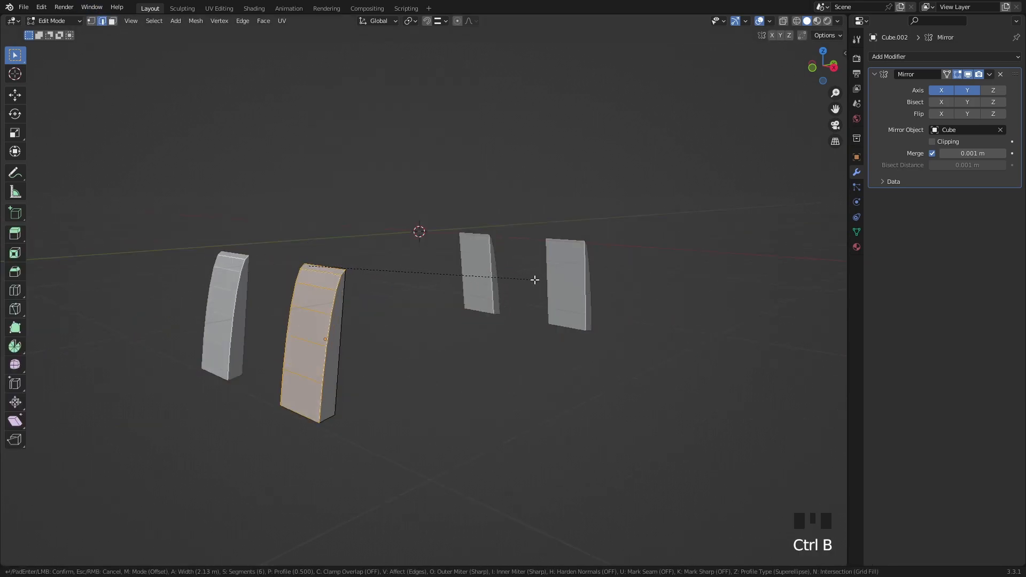
{"action": "left_click", "coordinate": [76, 556]}
{"action": "left_click", "coordinate": [154, 553]}
{"action": "left_click", "coordinate": [97, 377]}
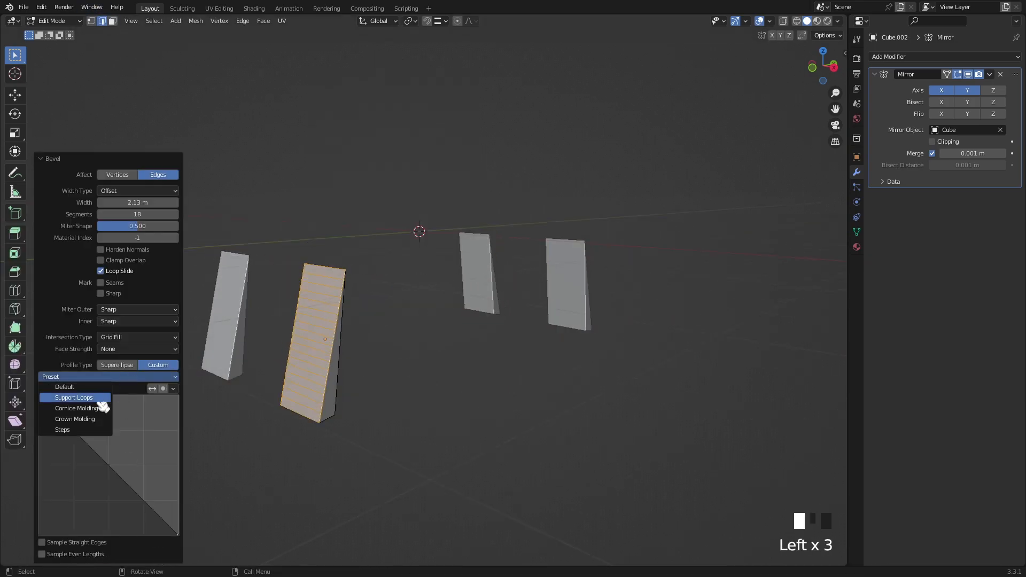
{"action": "left_click", "coordinate": [99, 399]}
{"action": "left_click", "coordinate": [99, 377]}
{"action": "left_click", "coordinate": [76, 408]}
{"action": "left_click", "coordinate": [81, 419]}
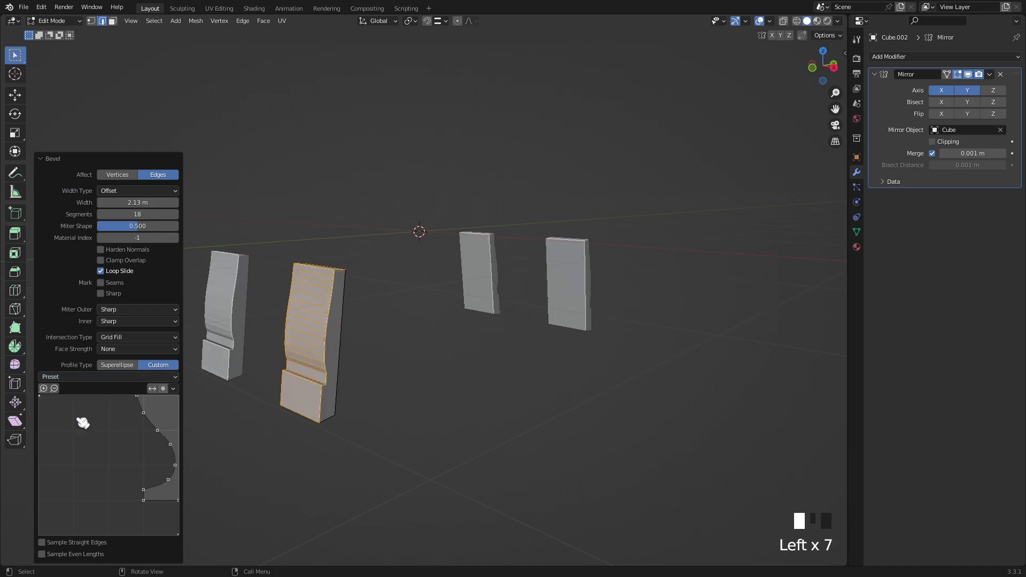
Step: Leave the isolated view and apply the Mirror modifier on the buttresses
{"action": "key", "text": "Tab"}
{"action": "key", "text": "KP_Divide"}
{"action": "key", "text": "ctrl+a"}
{"action": "left_click", "coordinate": [636, 181]}
{"action": "left_click_drag", "start_coordinate": [823, 66], "coordinate": [806, 114]}
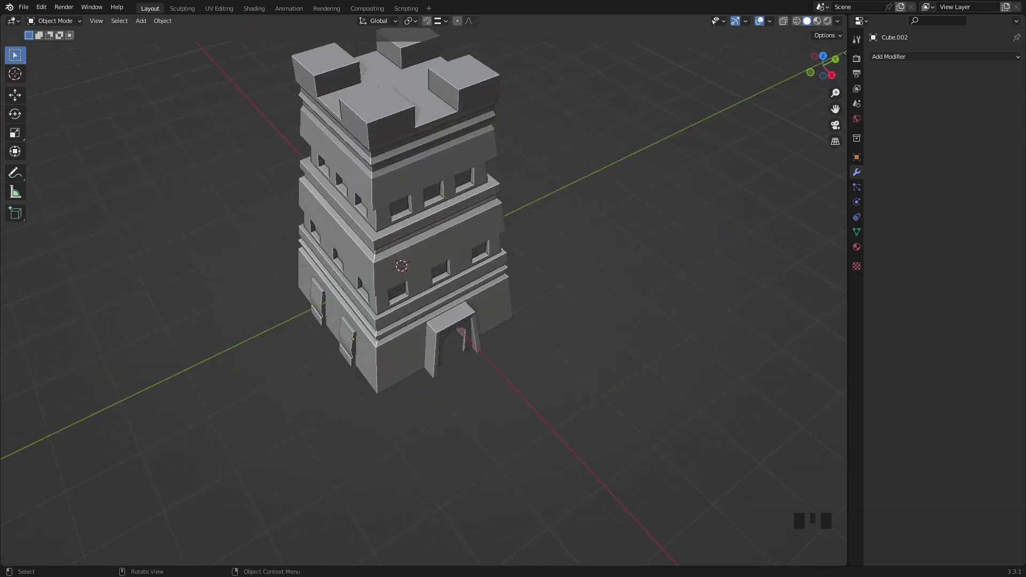
Step: Add a plane as the ground, move it along Z to the tower's base, and scale it by 1000
{"action": "left_click_drag", "start_coordinate": [823, 66], "coordinate": [769, 82]}
{"action": "key", "text": "shift+a"}
{"action": "mouse_move", "coordinate": [491, 103]}
{"action": "left_click", "coordinate": [579, 103]}
{"action": "left_click", "coordinate": [809, 71]}
{"action": "key", "text": "g"}
{"action": "key", "text": "z"}
{"action": "left_click", "coordinate": [583, 243]}
{"action": "type", "text": "s1000"}
{"action": "key", "text": "Return"}
Step: Select the tower and switch to the Shading workspace
{"action": "scroll", "coordinate": [817, 113], "scroll_direction": "down", "scroll_amount": 2}
{"action": "left_click_drag", "start_coordinate": [836, 109], "coordinate": [836, 139]}
{"action": "left_click", "coordinate": [432, 237]}
{"action": "scroll", "coordinate": [476, 143], "scroll_direction": "up", "scroll_amount": 2}
{"action": "left_click", "coordinate": [254, 8]}
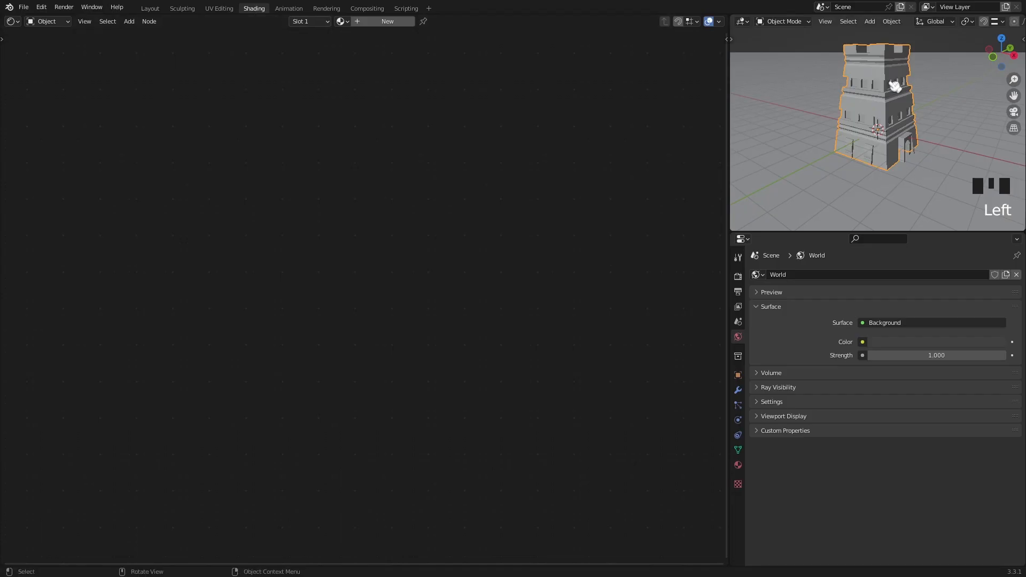
Step: Add a camera and align it to a raised corner view of the tower
{"action": "scroll", "coordinate": [866, 123], "scroll_direction": "down", "scroll_amount": 5}
{"action": "key", "text": "shift+a"}
{"action": "left_click", "coordinate": [852, 301]}
{"action": "key", "text": "KP_3"}
{"action": "left_click", "coordinate": [949, 106]}
{"action": "scroll", "coordinate": [879, 109], "scroll_direction": "up", "scroll_amount": 6}
{"action": "key", "text": "KP_4"}
{"action": "key", "text": "KP_4"}
{"action": "key", "text": "KP_4"}
{"action": "key", "text": "KP_4"}
{"action": "key", "text": "KP_4"}
{"action": "key", "text": "KP_2"}
{"action": "key", "text": "KP_2"}
{"action": "key", "text": "KP_2"}
{"action": "key", "text": "KP_2"}
{"action": "scroll", "coordinate": [876, 111], "scroll_direction": "down", "scroll_amount": 4}
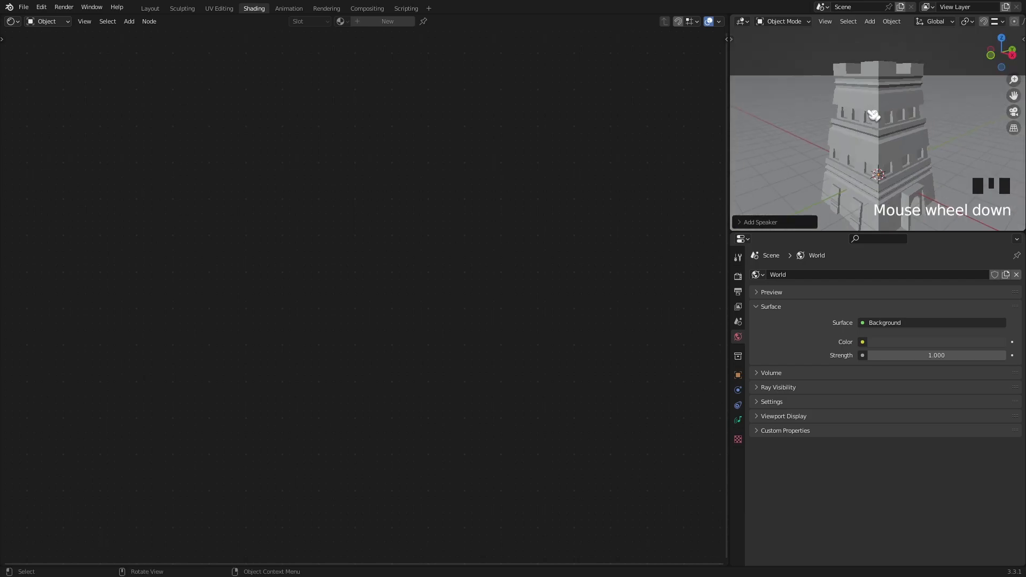
{"action": "key", "text": "KP_8"}
{"action": "key", "text": "shift+a"}
{"action": "left_click", "coordinate": [836, 188]}
{"action": "key", "text": "ctrl+alt+KP_0"}
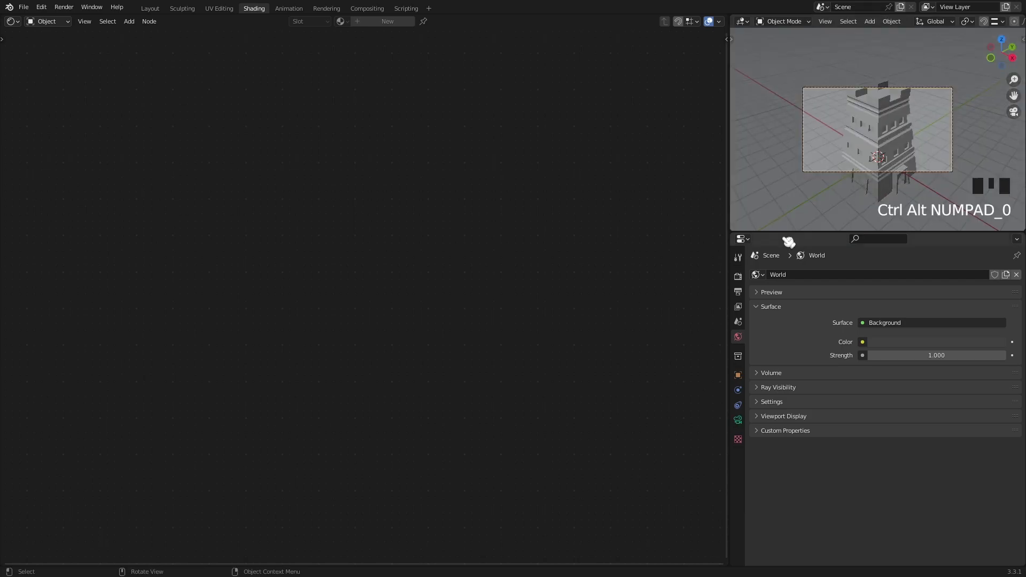
Step: Set the render resolution to 1024 x 1024 px and move the camera to fit the whole tower in frame
{"action": "left_click", "coordinate": [738, 292]}
{"action": "key", "text": "Return"}
{"action": "key", "text": "g"}
{"action": "key", "text": "z"}
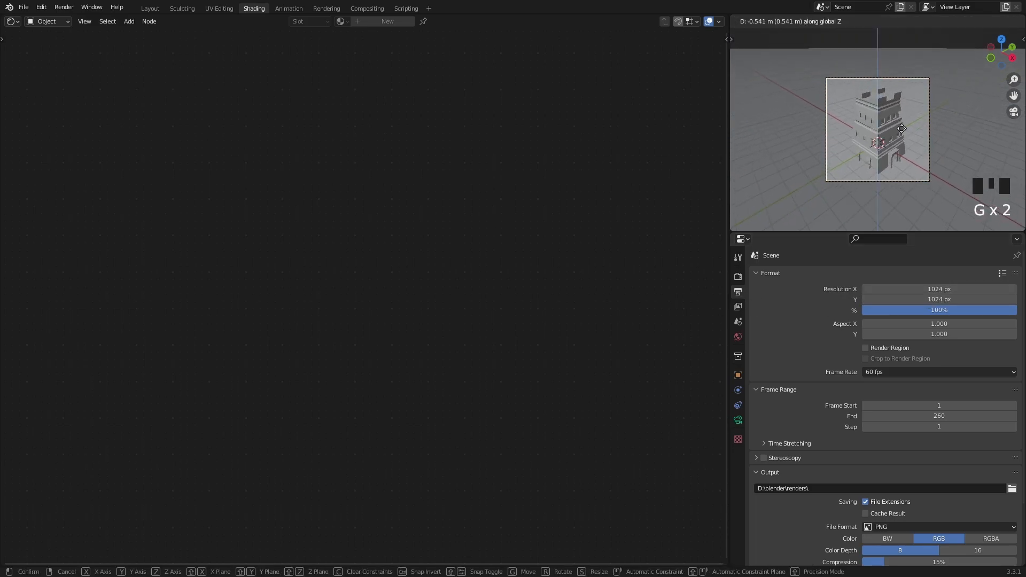
{"action": "left_click", "coordinate": [931, 112]}
Step: Narrow the 3D viewport, hide its overlays, and enable Render Region for the output
{"action": "scroll", "coordinate": [931, 112], "scroll_direction": "up", "scroll_amount": 3}
{"action": "left_click_drag", "start_coordinate": [730, 211], "coordinate": [802, 211]}
{"action": "scroll", "coordinate": [908, 134], "scroll_direction": "up", "scroll_amount": 3}
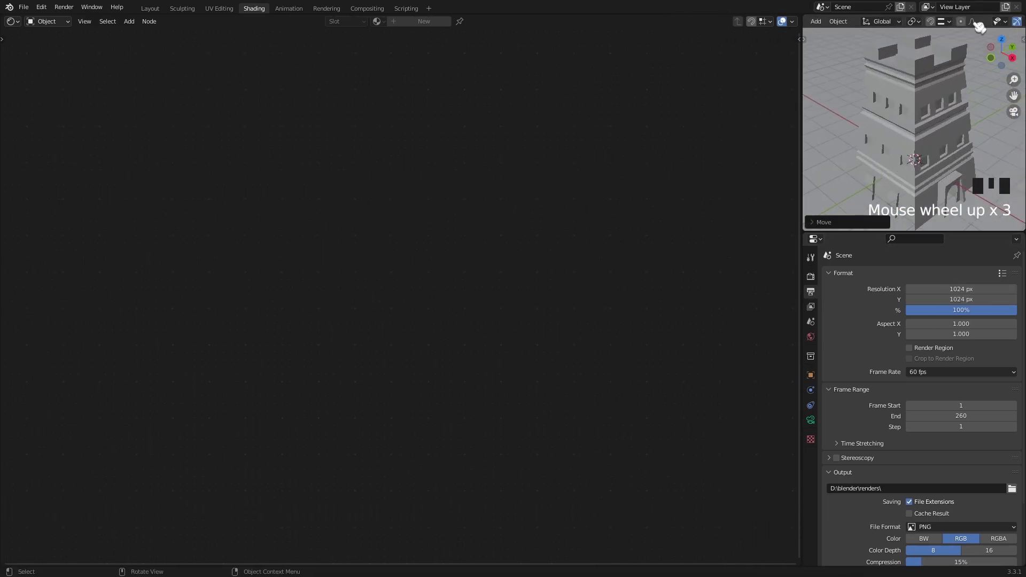
{"action": "left_click", "coordinate": [811, 307]}
{"action": "left_click", "coordinate": [811, 321]}
{"action": "left_click", "coordinate": [810, 292]}
{"action": "left_click", "coordinate": [909, 348]}
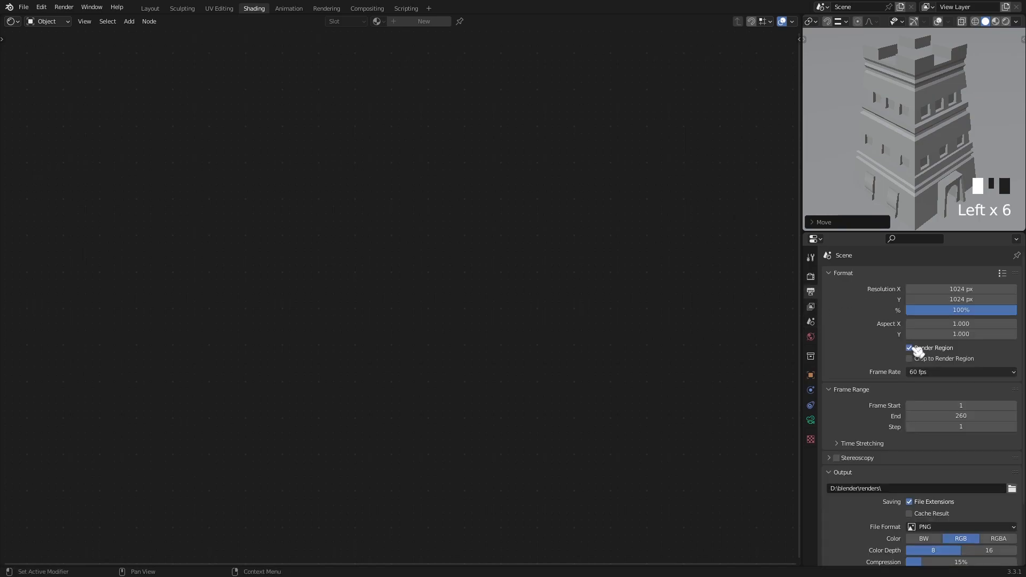
Step: Enable Shadow, Cavity and Depth of Field in the viewport's solid shading options
{"action": "left_click", "coordinate": [1016, 21]}
{"action": "left_click", "coordinate": [894, 239]}
{"action": "left_click", "coordinate": [893, 238]}
{"action": "left_click_drag", "start_coordinate": [892, 249], "coordinate": [891, 286]}
{"action": "scroll", "coordinate": [919, 147], "scroll_direction": "down", "scroll_amount": 1}
{"action": "left_click", "coordinate": [1016, 21]}
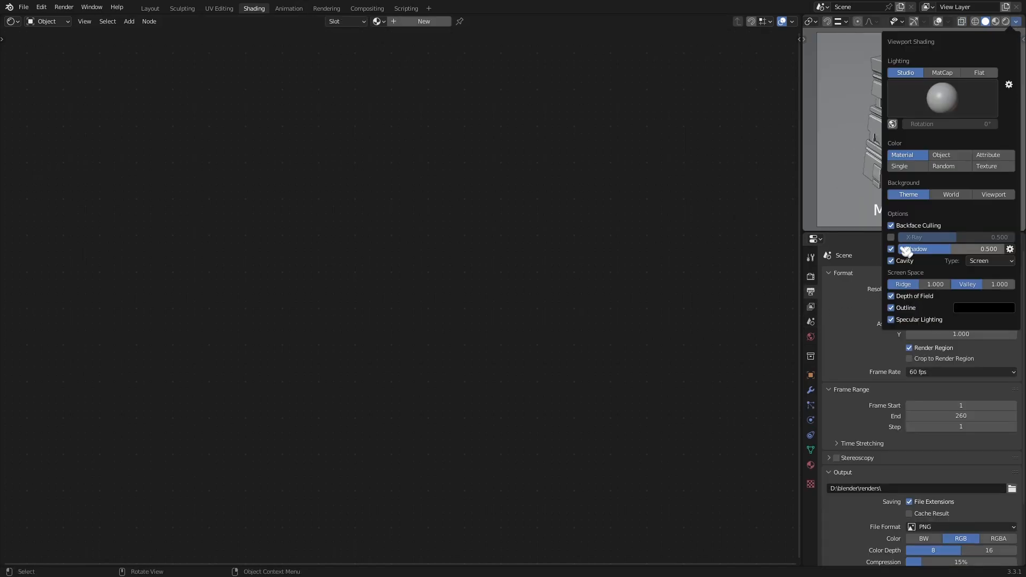
Step: Create a material for the ground plane and load the Rock013_1K AmbientOcclusion, Color and Roughness image textures
{"action": "left_click", "coordinate": [422, 21]}
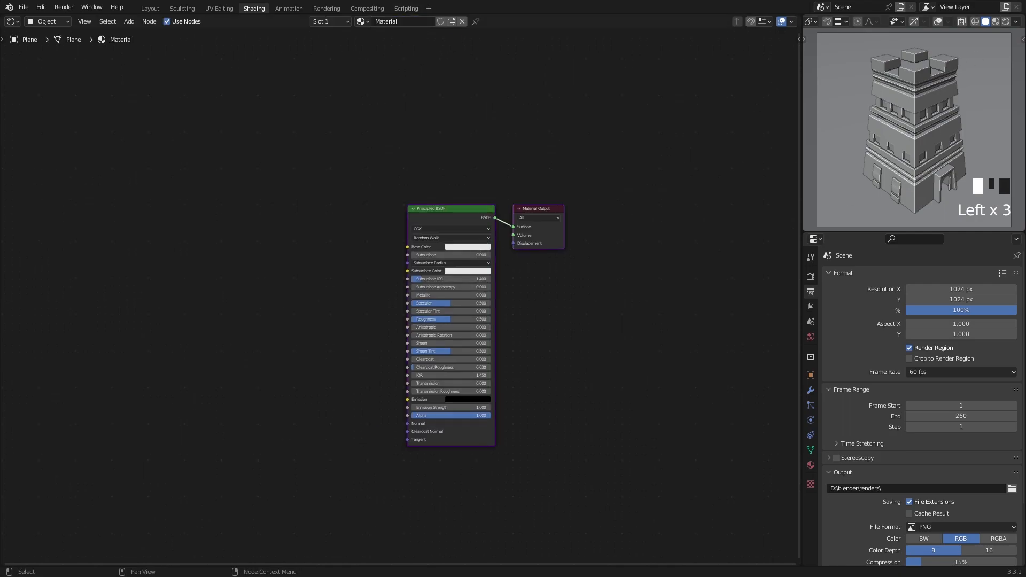
{"action": "left_click_drag", "start_coordinate": [460, 235], "coordinate": [208, 412]}
{"action": "key", "text": "shift+a"}
{"action": "left_click", "coordinate": [238, 401]}
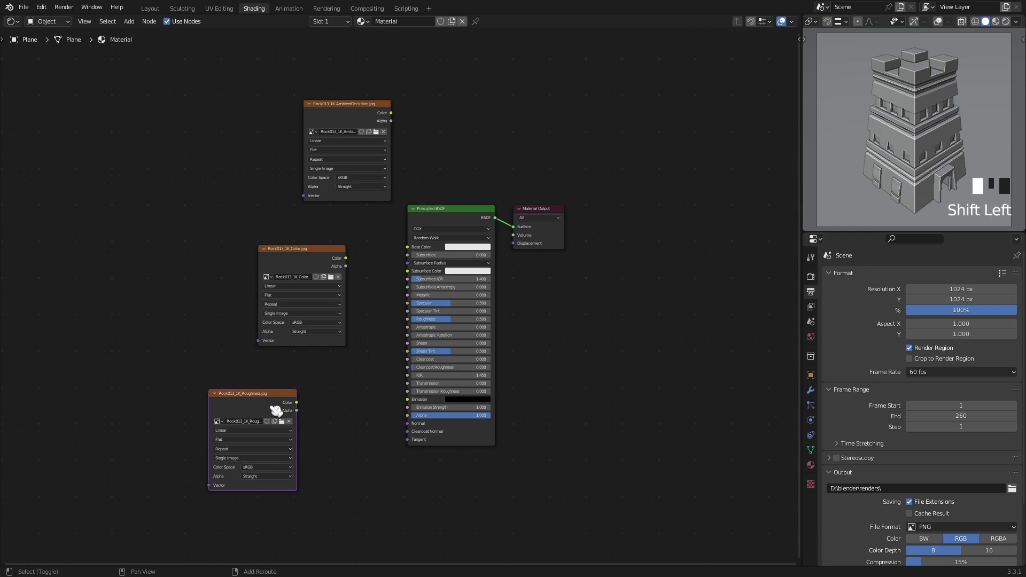
Step: Switch the viewport to Material Preview, preview the Roughness texture, and spread the material's nodes apart
{"action": "left_click", "coordinate": [996, 22]}
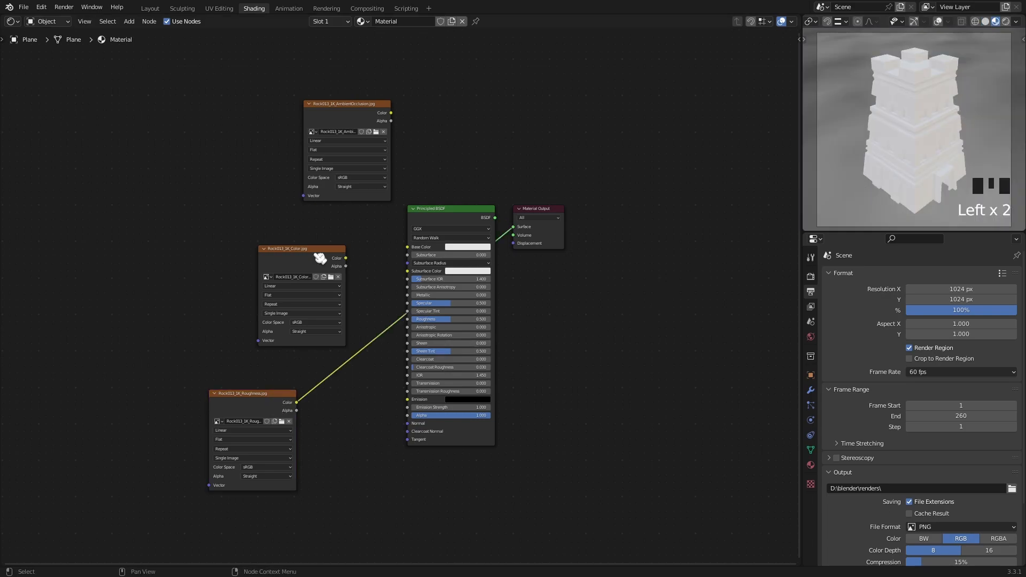
{"action": "left_click_drag", "start_coordinate": [315, 253], "coordinate": [216, 156]}
{"action": "left_click_drag", "start_coordinate": [356, 124], "coordinate": [370, 113]}
{"action": "left_click_drag", "start_coordinate": [265, 394], "coordinate": [256, 314]}
{"action": "left_click_drag", "start_coordinate": [441, 210], "coordinate": [544, 280]}
{"action": "middle_click_drag", "start_coordinate": [544, 280], "coordinate": [569, 266]}
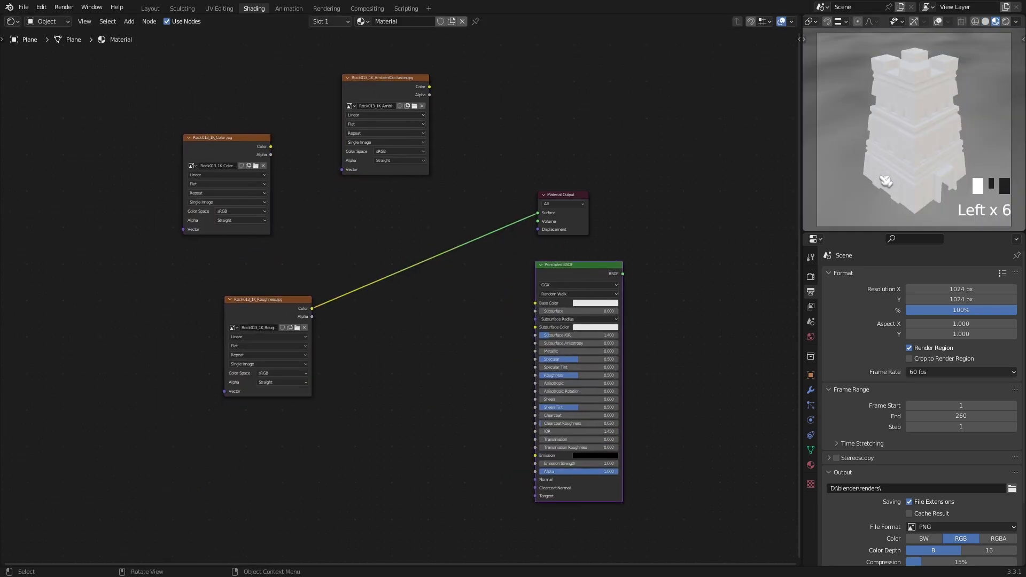
Step: Undo the last node move, place the Principled BSDF beside the Material Output, and reconnect it to Surface
{"action": "key", "text": "ctrl+z"}
{"action": "left_click_drag", "start_coordinate": [444, 194], "coordinate": [436, 185]}
{"action": "left_click_drag", "start_coordinate": [421, 224], "coordinate": [389, 267]}
{"action": "right_click", "coordinate": [388, 274]}
Step: Assign the ground's Material to the tower and make it a separate single-user copy
{"action": "left_click", "coordinate": [939, 123]}
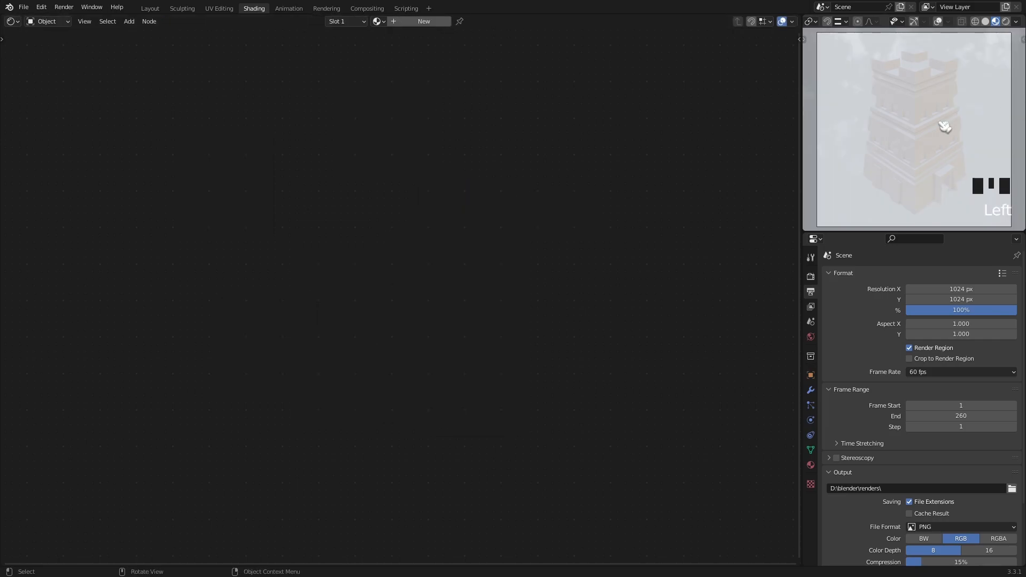
{"action": "left_click", "coordinate": [386, 37]}
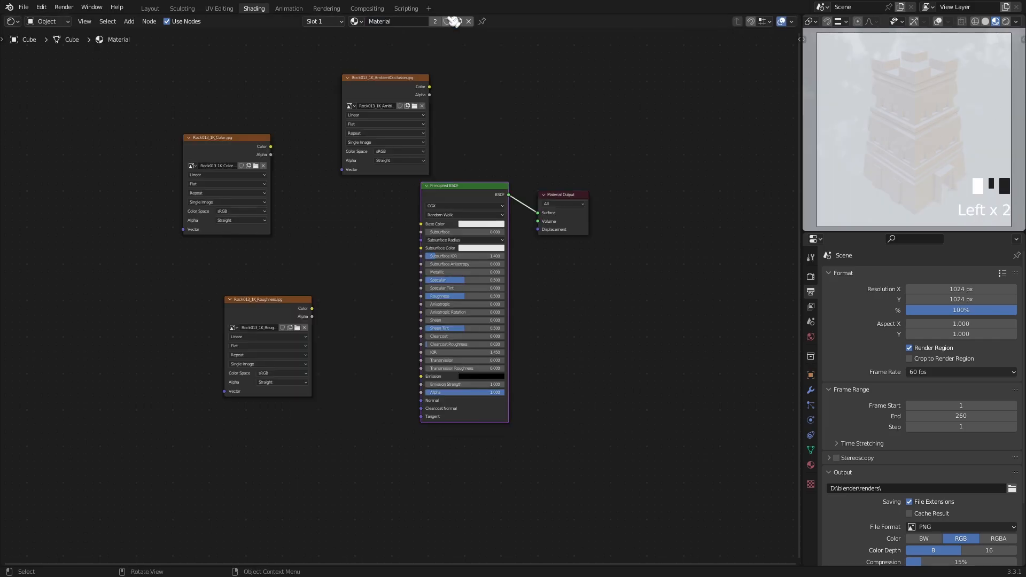
Step: Preview the Roughness texture and add Texture Coordinate and Mapping nodes feeding its Vector input, placed well clear of it
{"action": "left_click", "coordinate": [256, 287], "text": "ctrl+shift"}
{"action": "scroll", "coordinate": [275, 314], "scroll_direction": "up", "scroll_amount": 2}
{"action": "middle_click_drag", "start_coordinate": [280, 312], "coordinate": [475, 309]}
{"action": "key", "text": "ctrl+shift+t"}
{"action": "left_click_drag", "start_coordinate": [400, 339], "coordinate": [211, 335]}
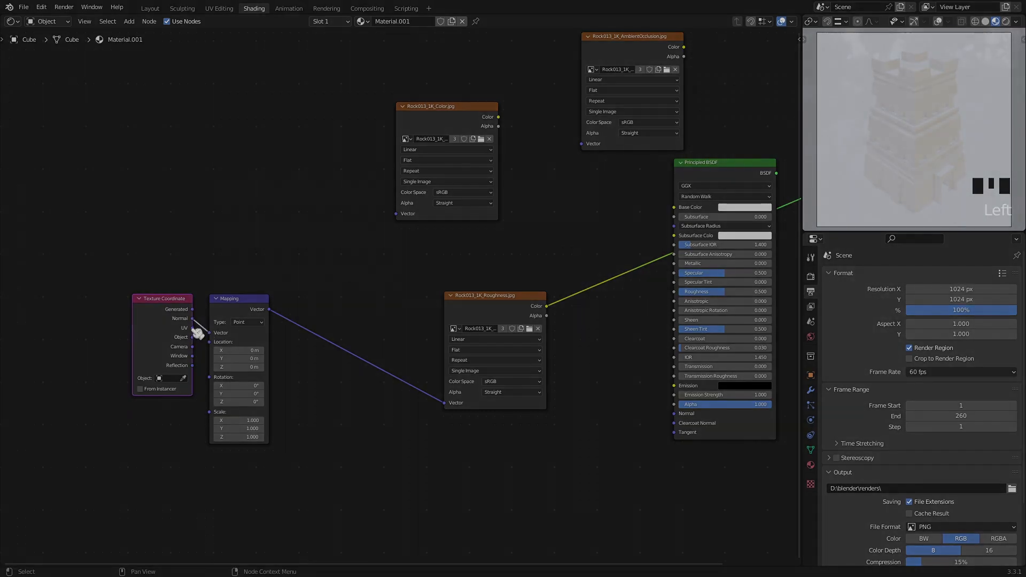